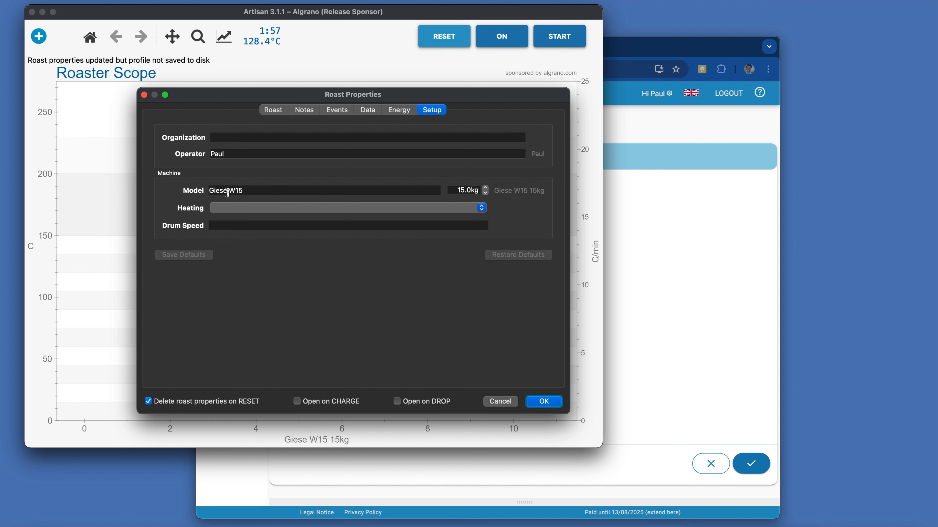
Correct the machine model in the roast properties to Giesen W15, save it as the default and apply
left_click(227, 191)
type("n")
key("Tab")
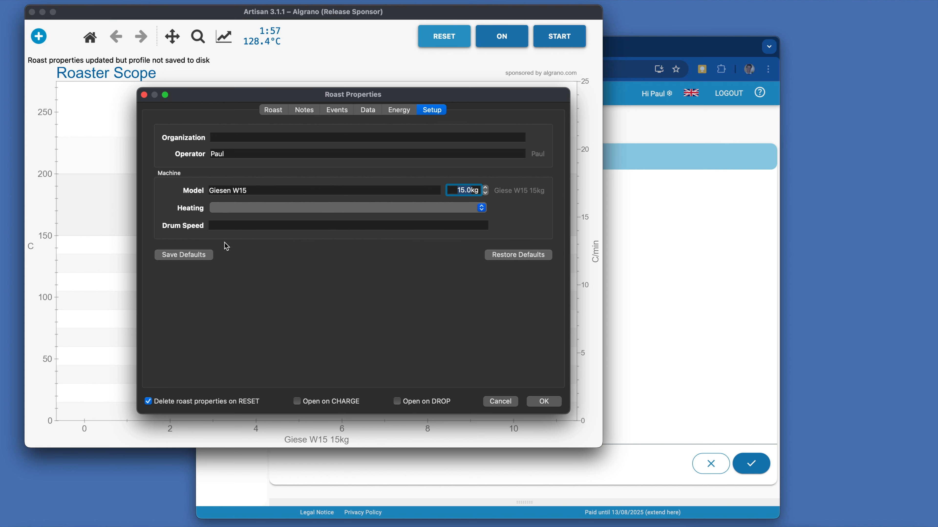
left_click(199, 255)
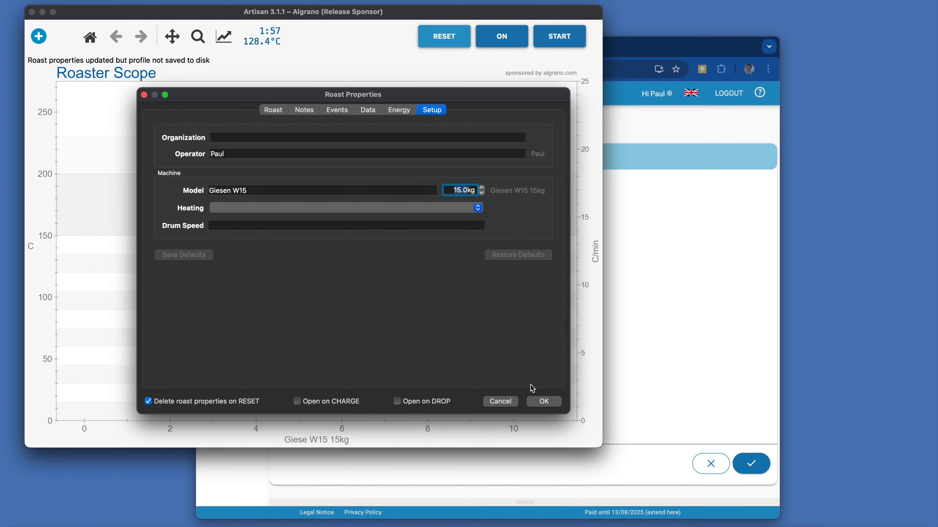
left_click(544, 402)
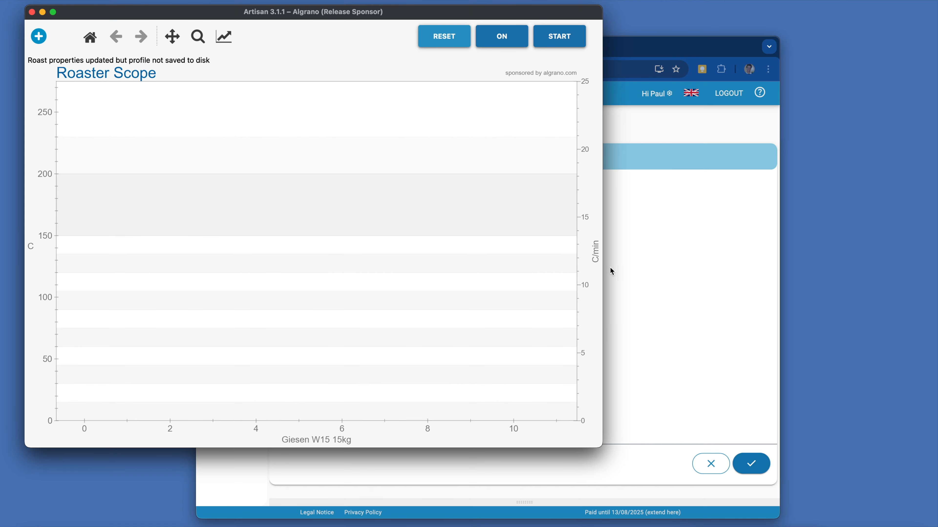
Switch to artisan.plus in the browser and rename the machine Giese W15 to Giesen W15, accepting the merge
left_click(623, 275)
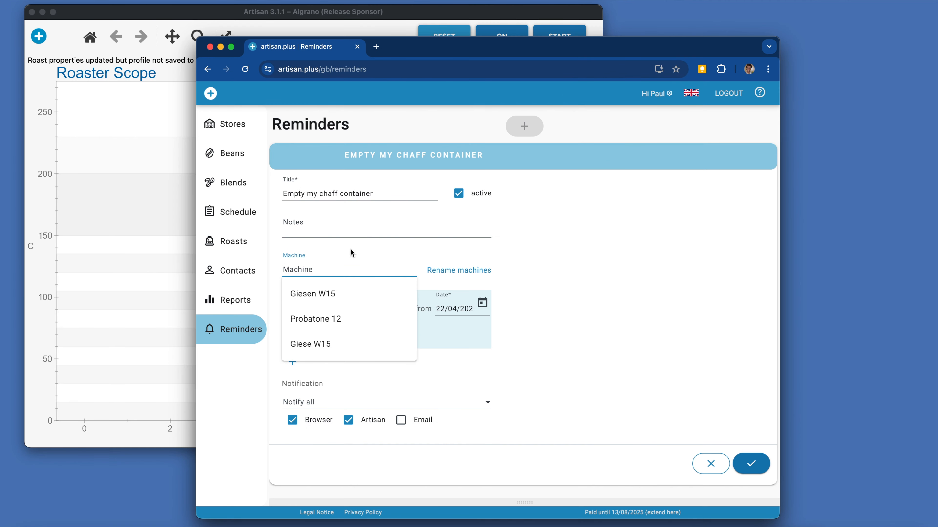
left_click(450, 272)
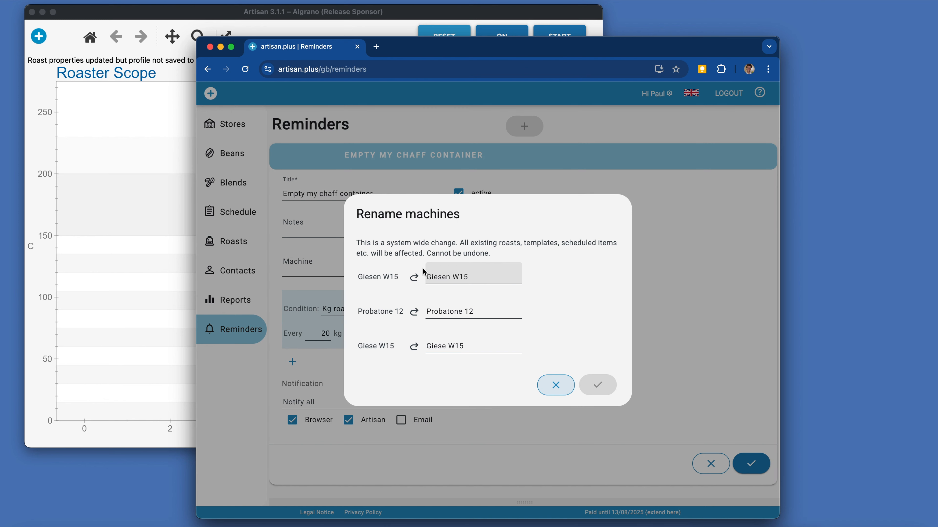
left_click(446, 345)
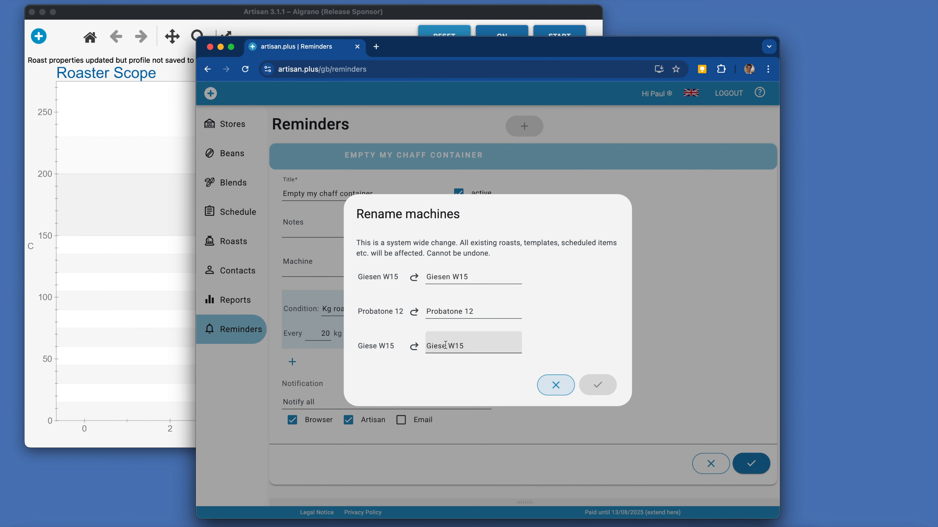
type("n")
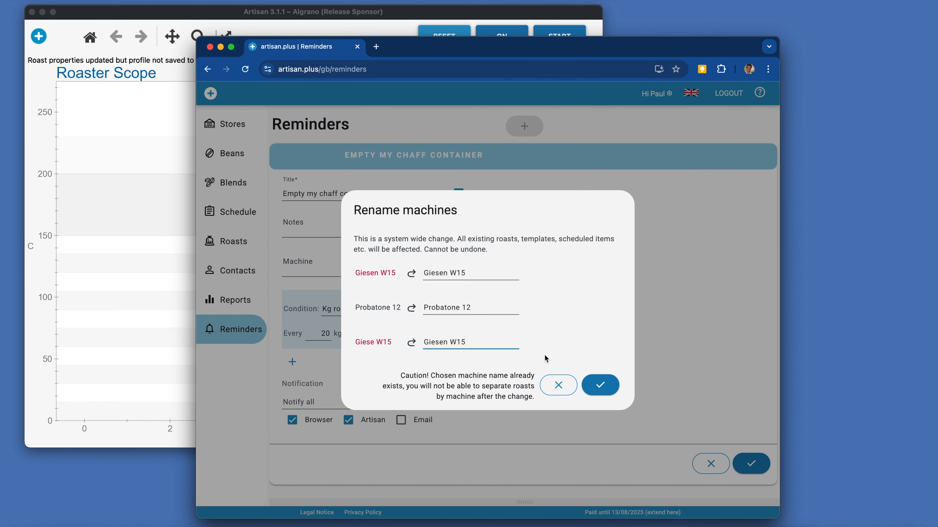
left_click(600, 385)
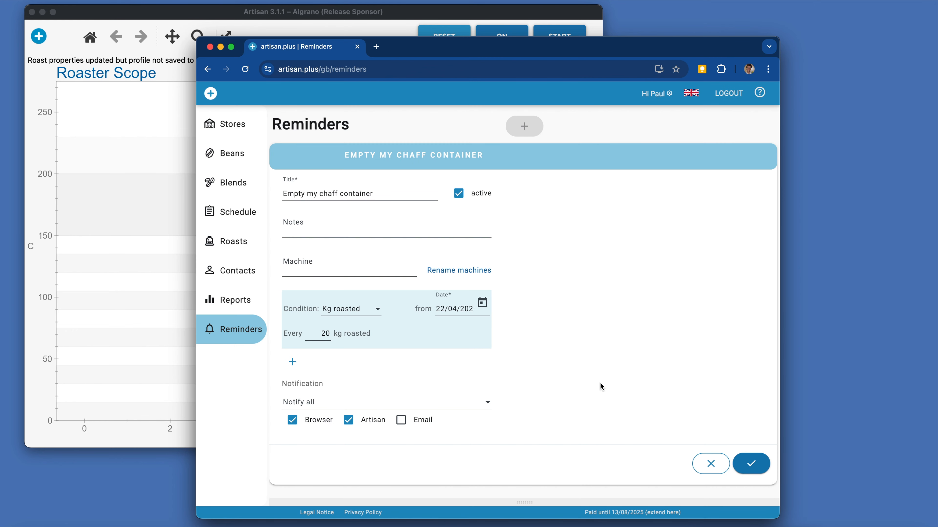
Assign the Giesen W15 machine to the chaff container reminder and choose Kg roasted as its condition
left_click(351, 271)
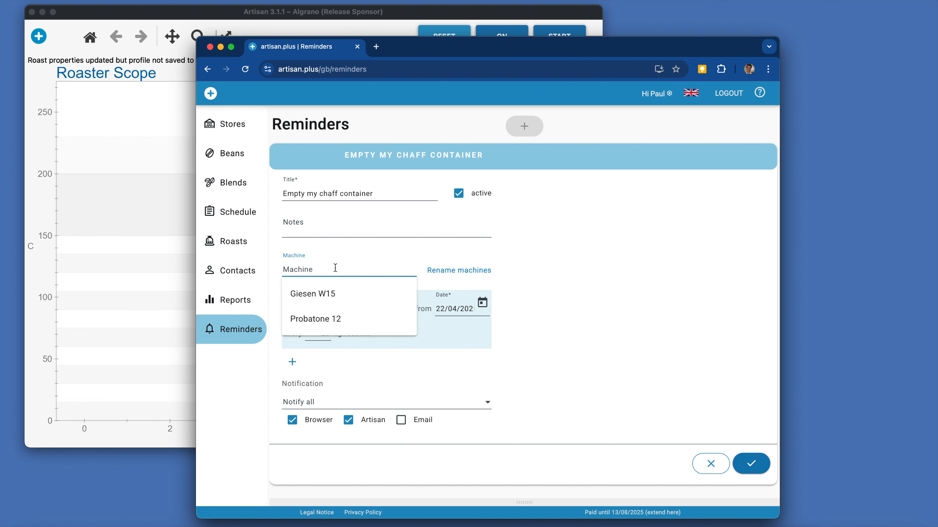
left_click(324, 294)
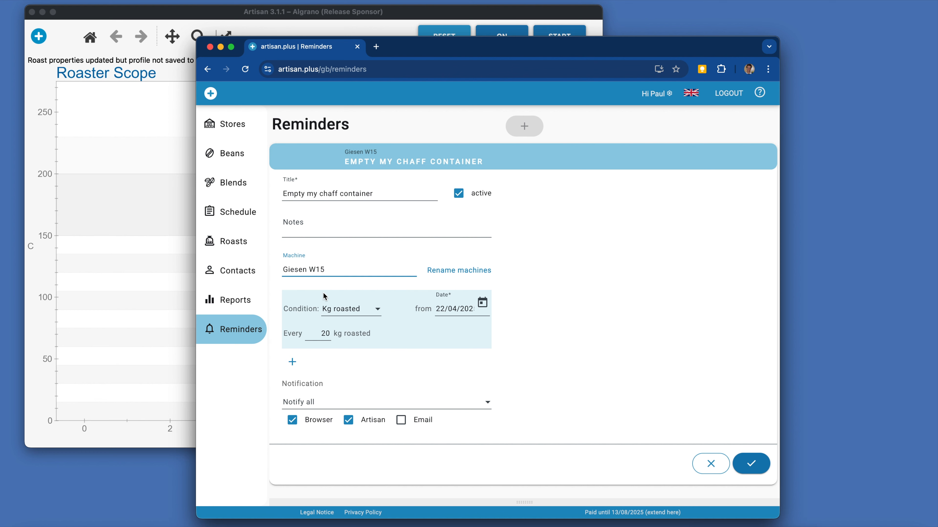
left_click(368, 310)
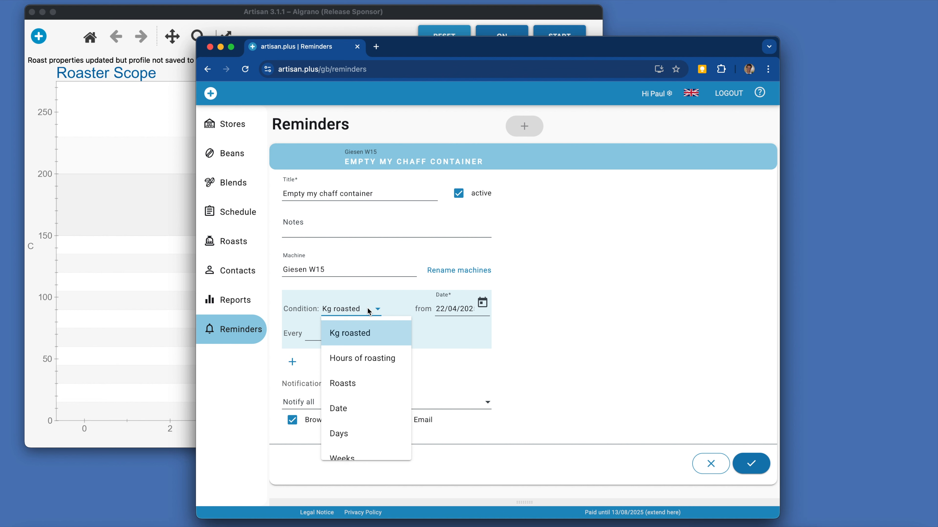
left_click(367, 333)
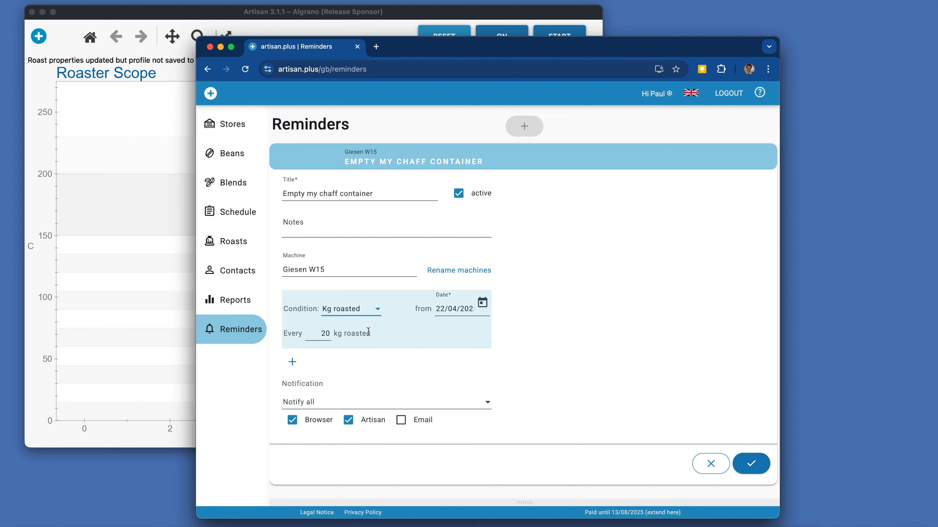
Set the reminder to recur every 100 kg roasted, counting from 18 April 2025
left_click(326, 333)
key("BackSpace")
type("10")
left_click(482, 303)
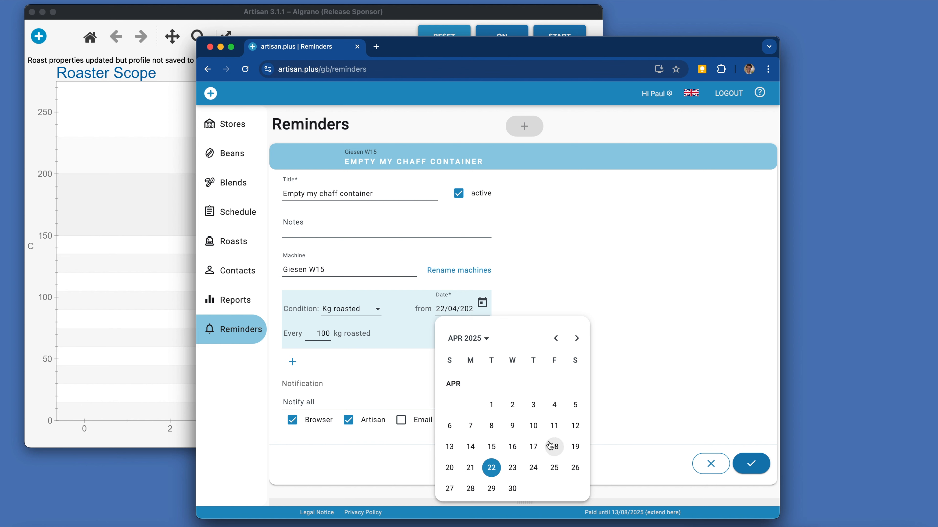
left_click(550, 445)
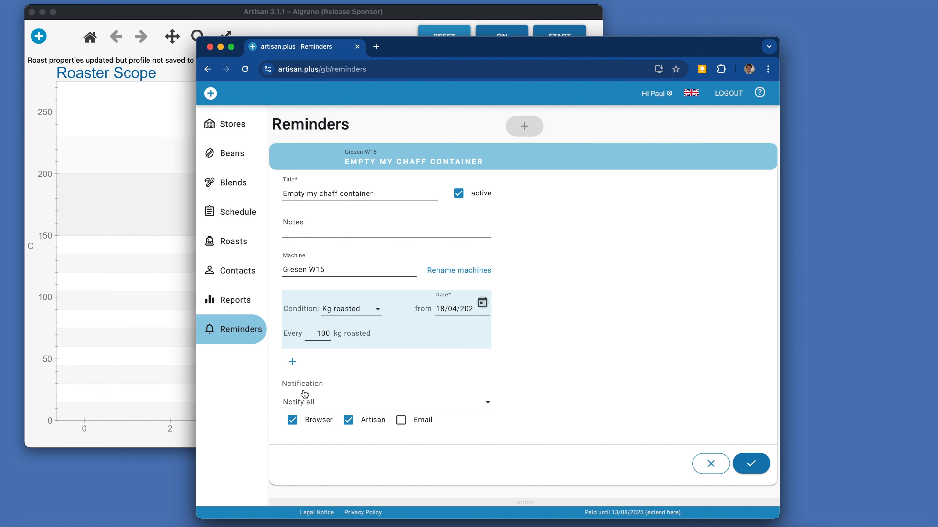
left_click(330, 402)
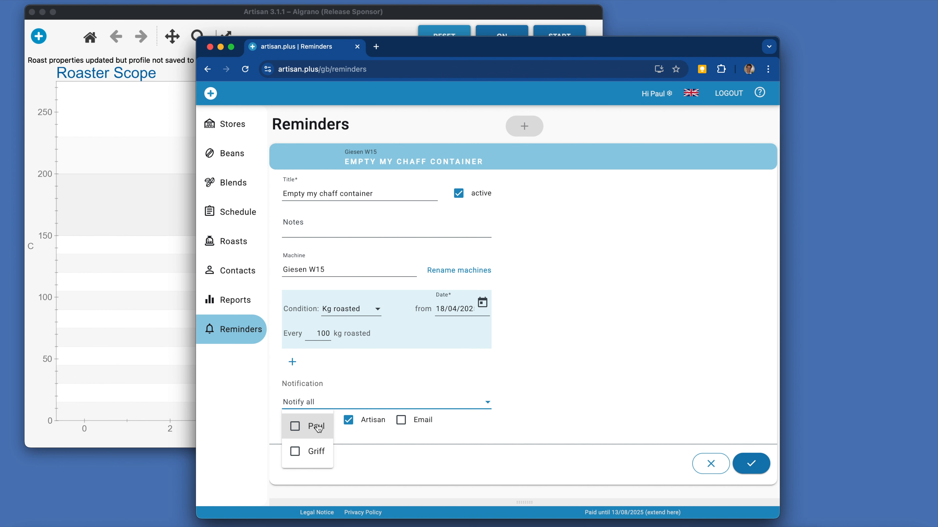
left_click(328, 398)
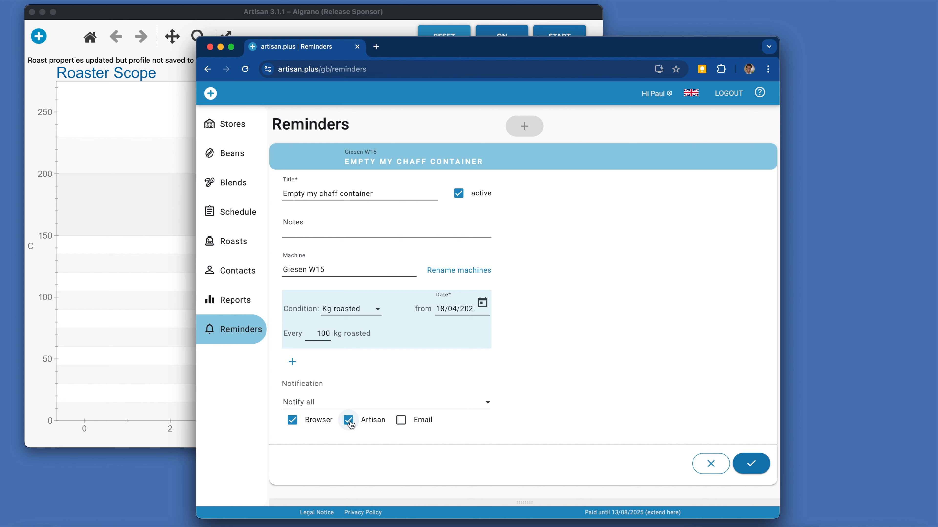
left_click(400, 421)
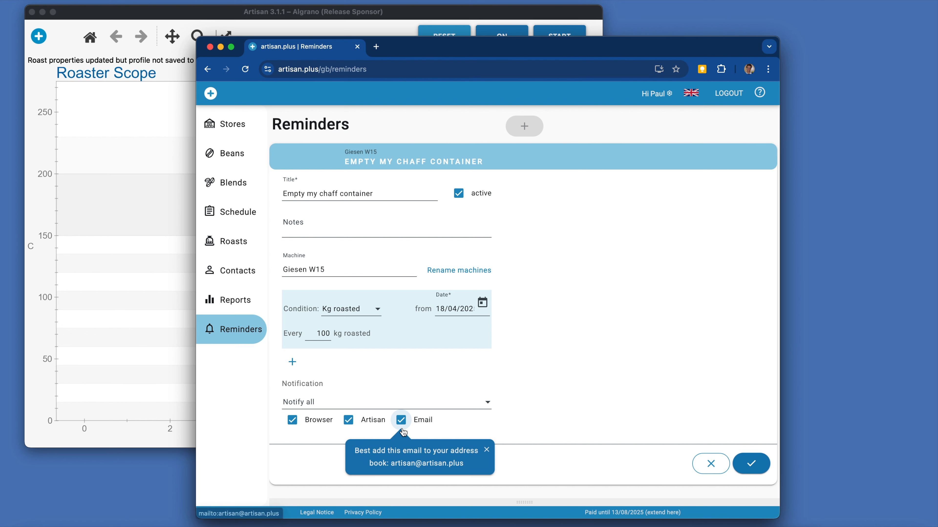
left_click(401, 420)
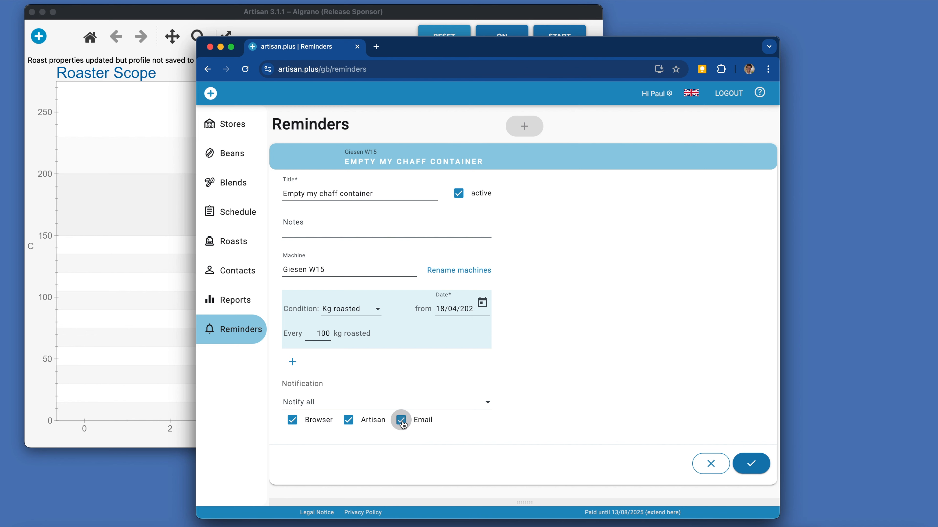
Save the chaff container reminder and collapse its details
left_click(752, 464)
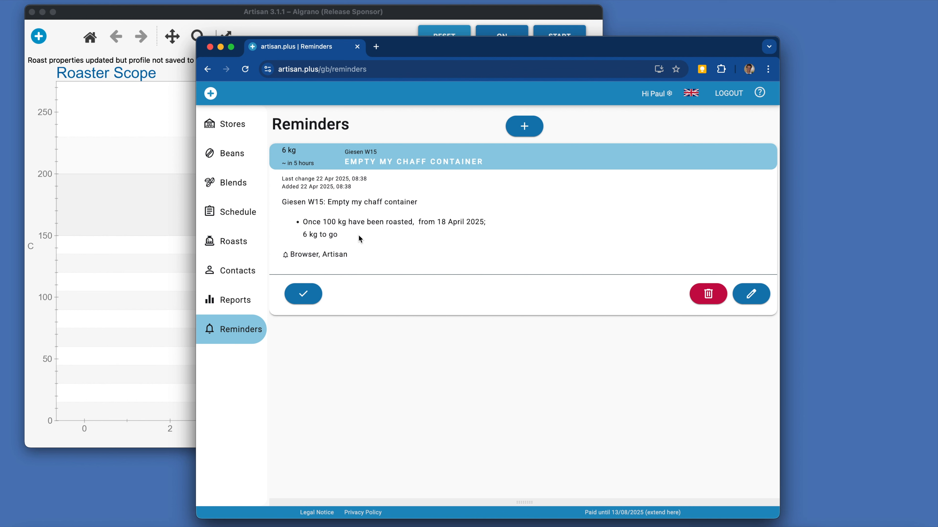
left_click(304, 164)
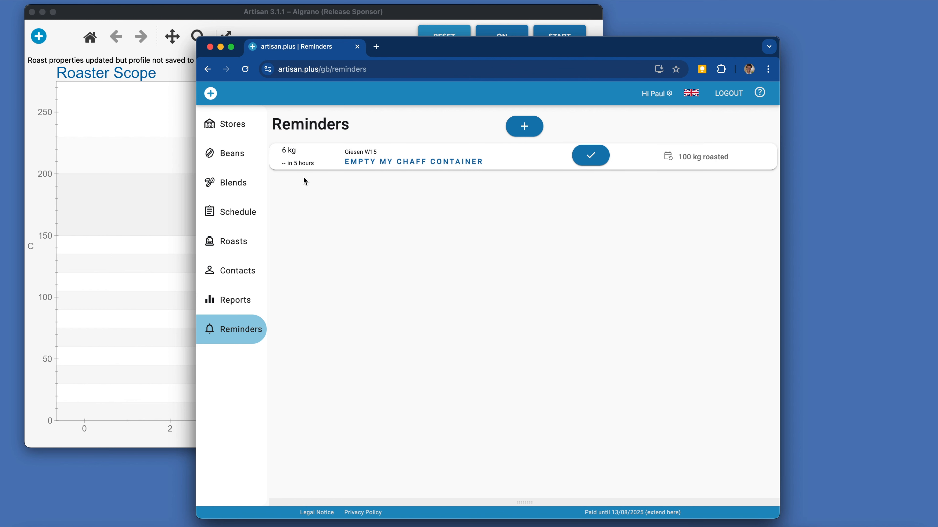
Start a new roast record and set its machine to Giesen W15
left_click(237, 244)
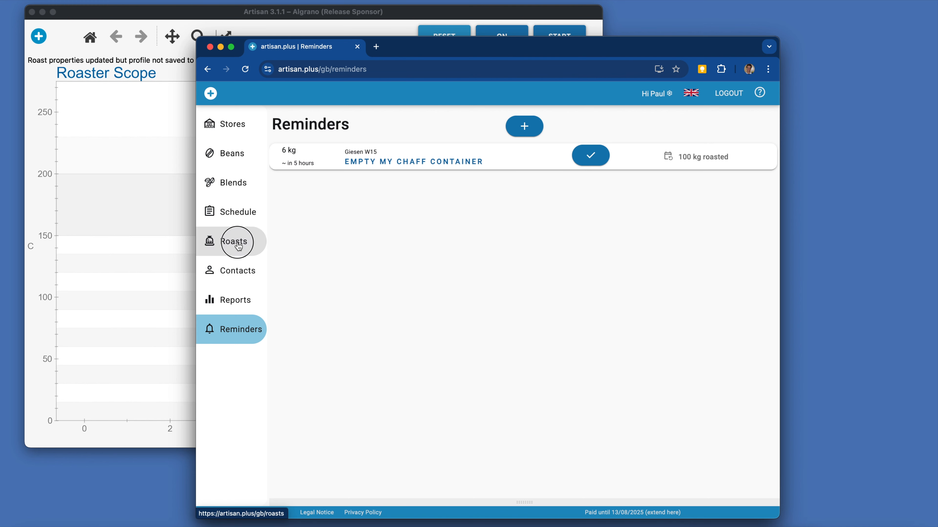
left_click(523, 124)
left_click(596, 277)
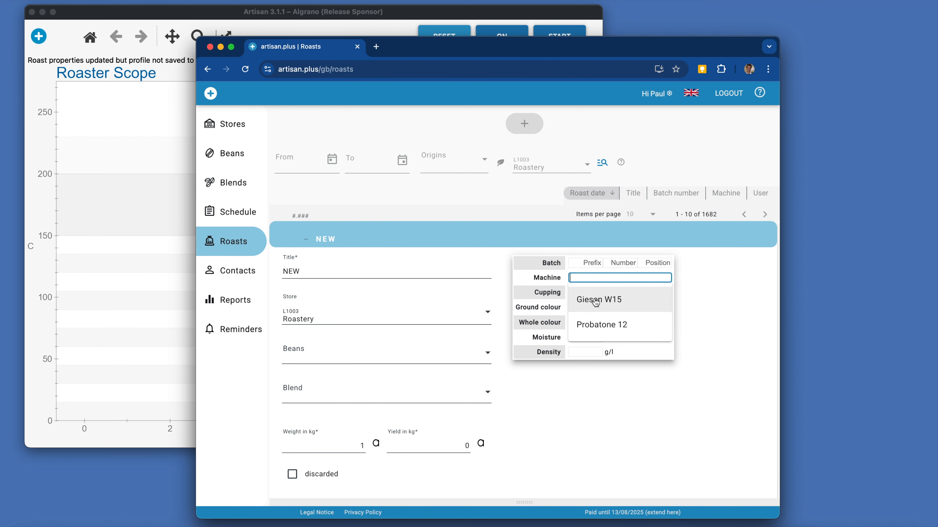
left_click(596, 299)
Set the new roast's beans to C1000 Honduras 2024 Copan Deluxe and its weight to 12 kg, and save it
left_click(373, 357)
left_click(343, 400)
left_click(376, 479)
scroll(585, 488, "down", 5)
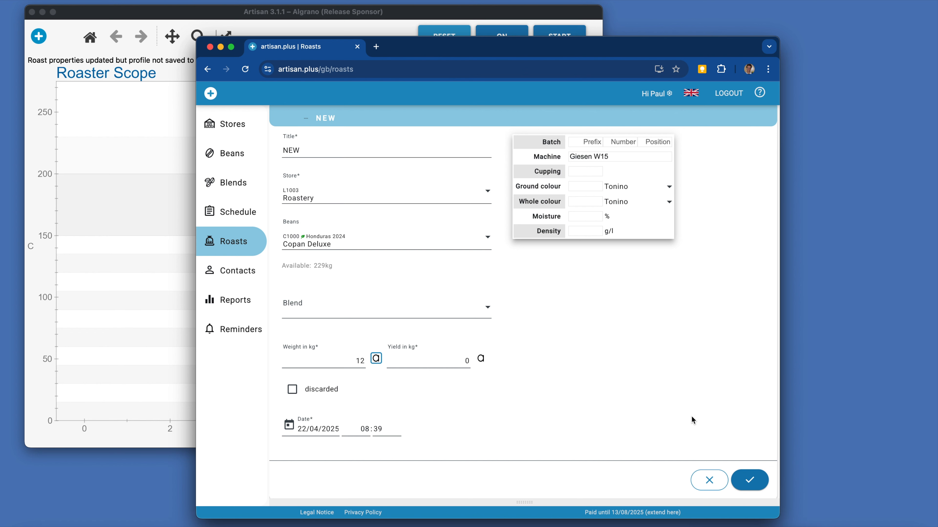
left_click(749, 480)
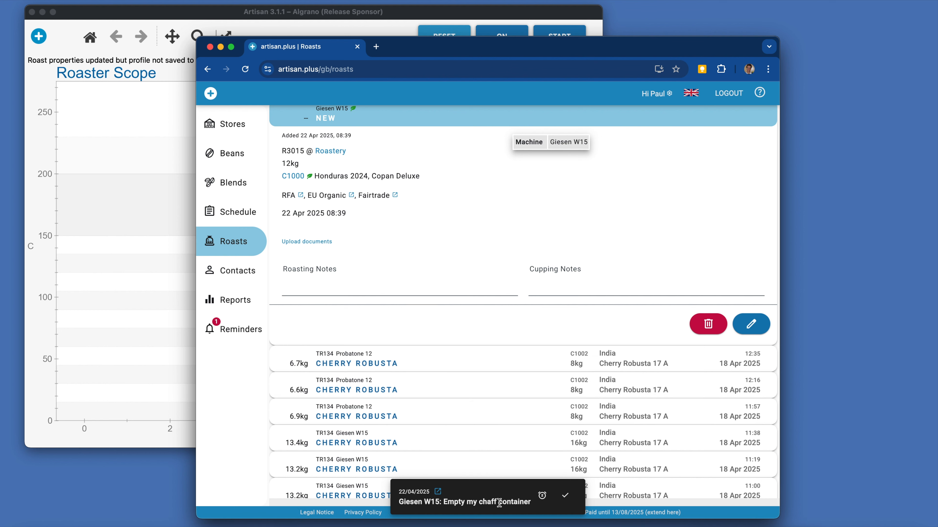
Check the snooze option on the chaff container alert and on the reminder it links to
left_click(542, 497)
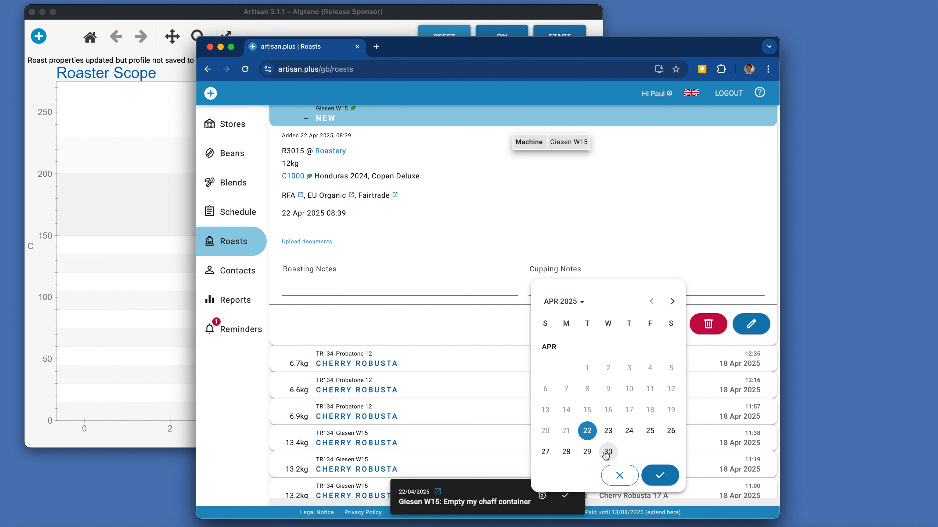
left_click(613, 475)
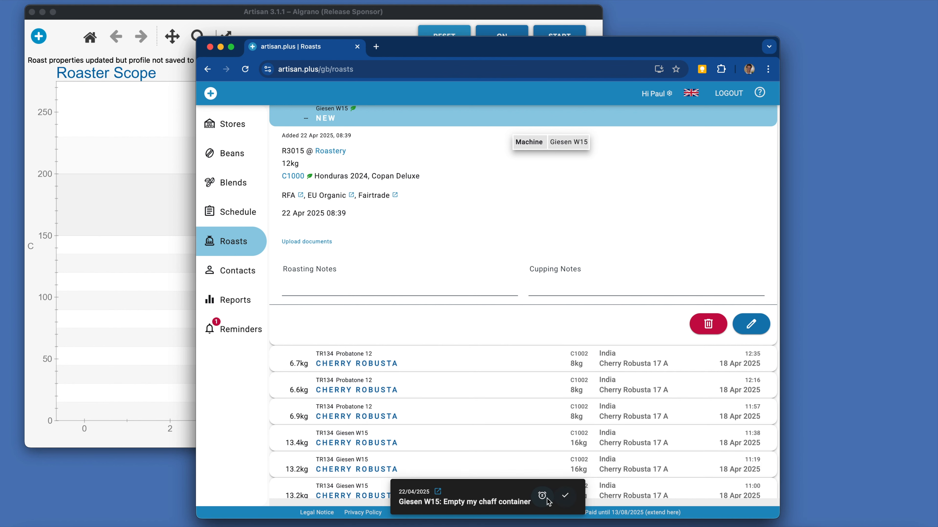
left_click(438, 493)
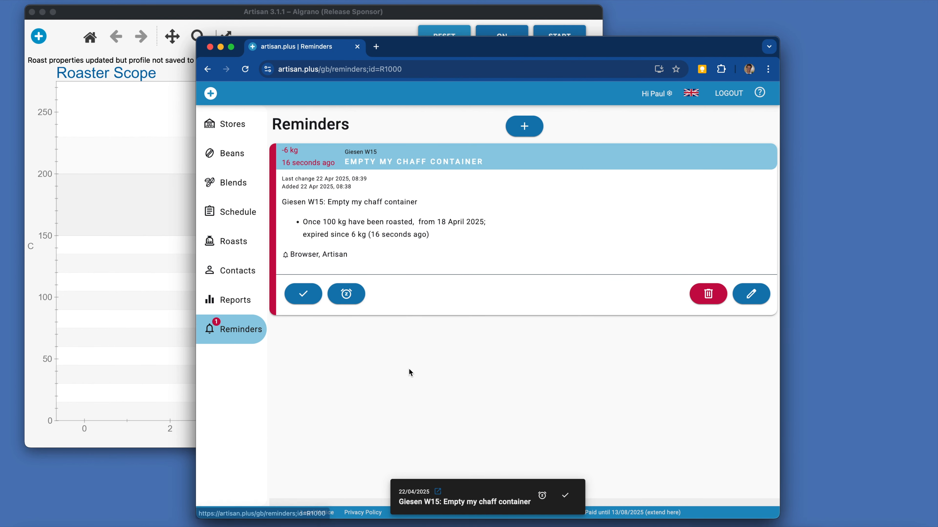
left_click(353, 298)
left_click(353, 297)
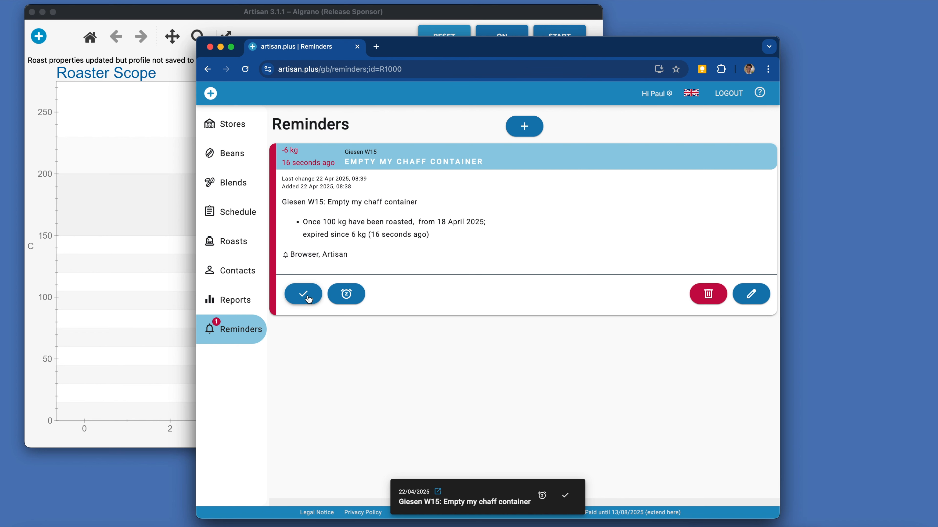
Switch to the Artisan desktop app and open the chaff container reminder from its system notification
left_click(161, 282)
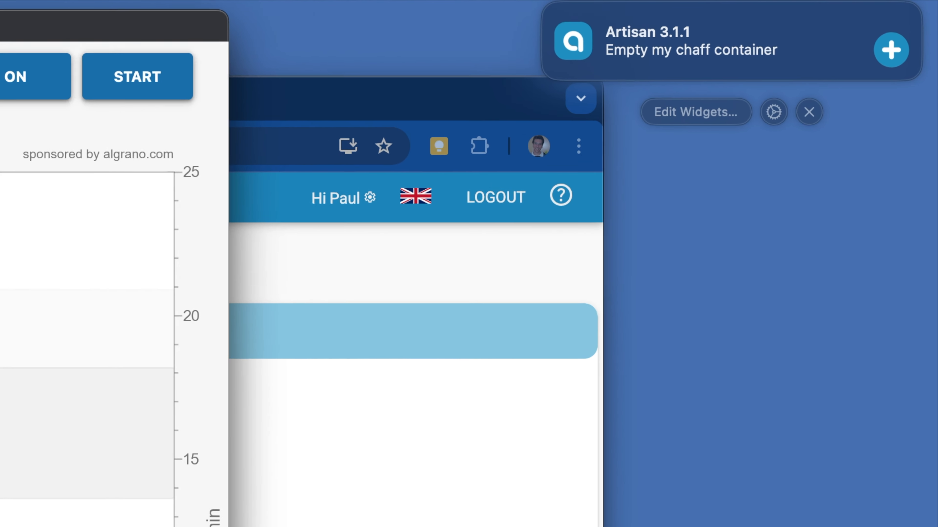
mouse_move(706, 68)
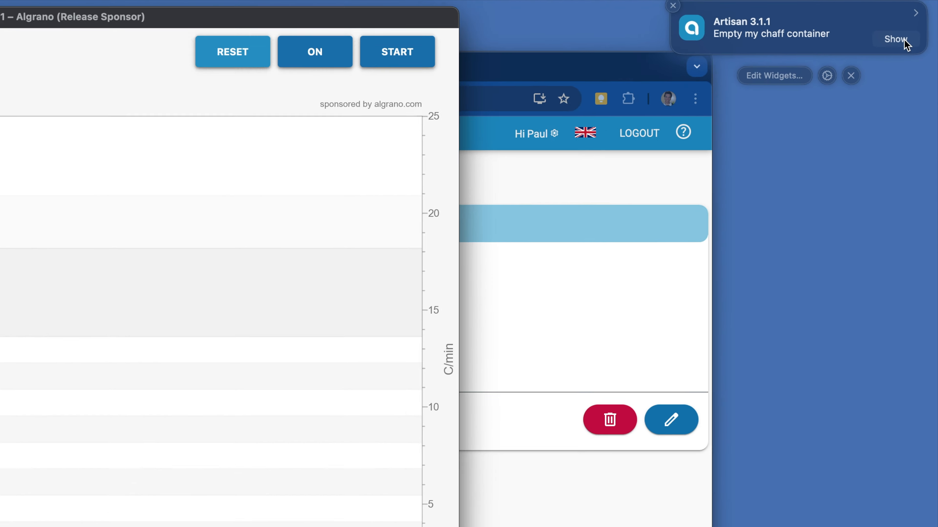
left_click(881, 72)
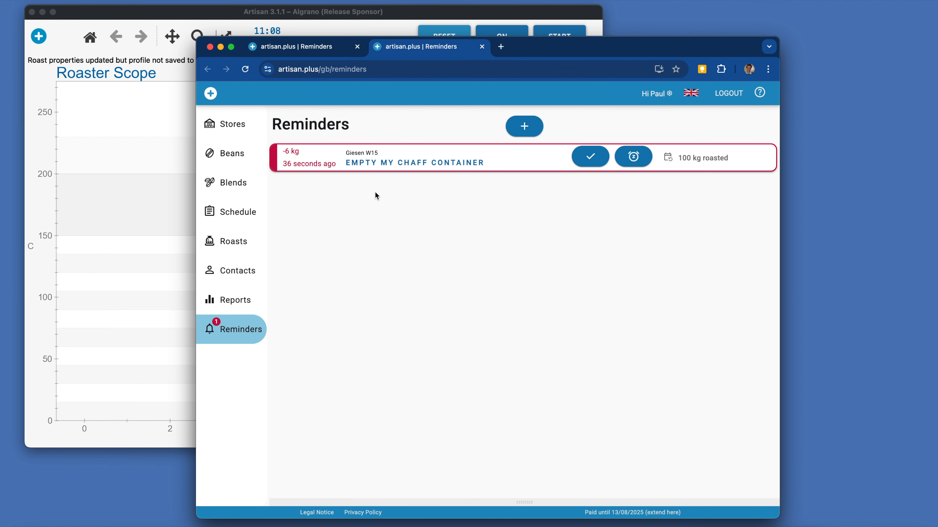
left_click(399, 168)
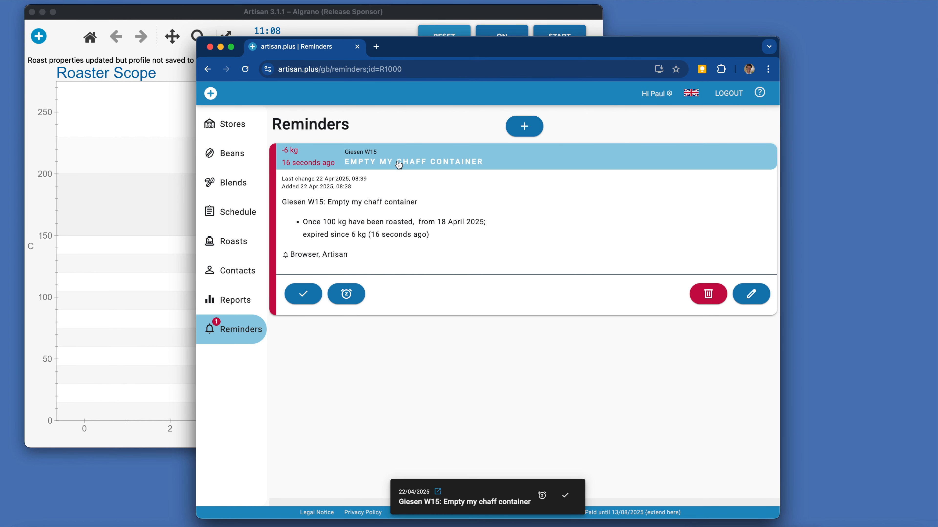
Mark the chaff container reminder as completed on 21 April 2025 and reveal the Completed Tasks list
left_click(306, 295)
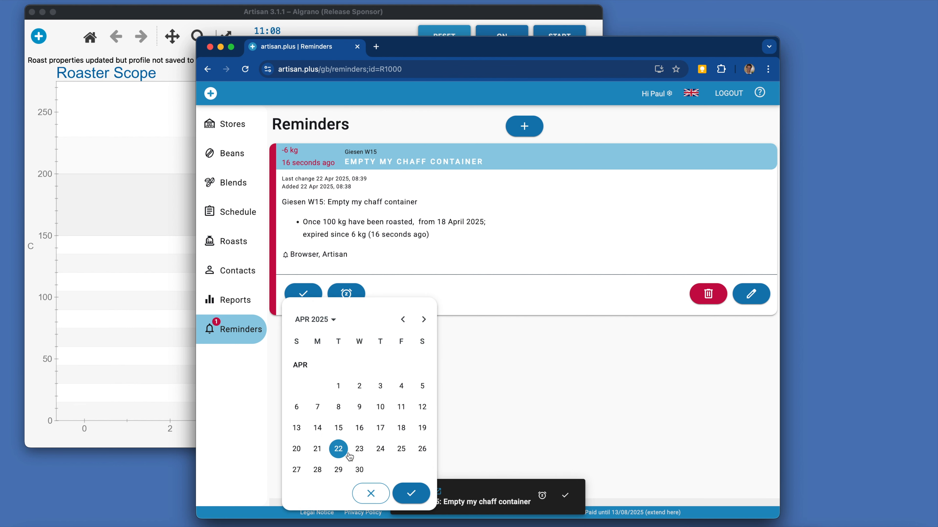
left_click(318, 450)
left_click(408, 492)
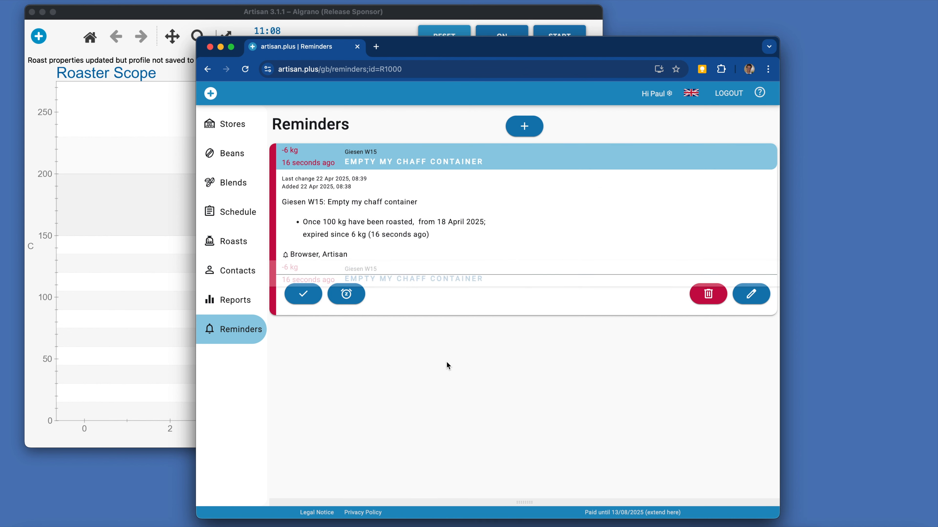
left_click_drag(469, 500, 440, 315)
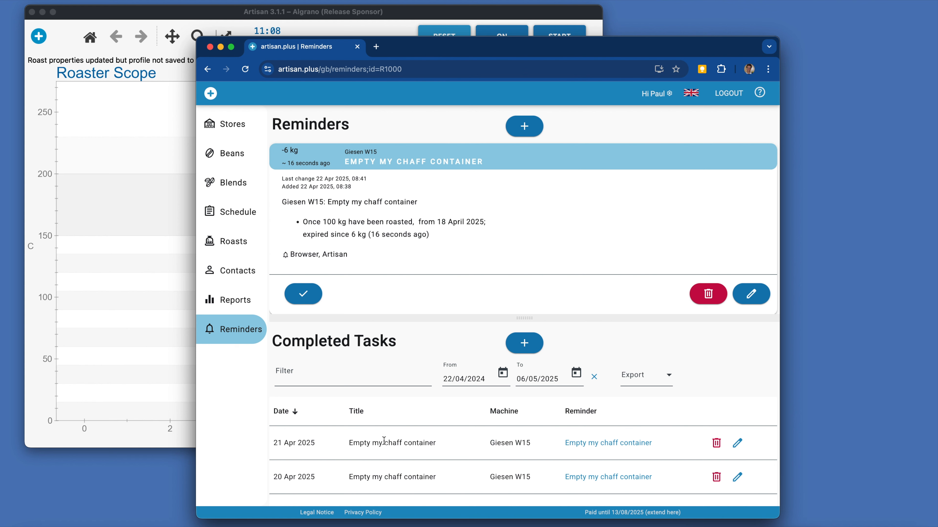
Review the Completed Tasks entries and check the export formats offered for them
scroll(449, 443, "down", 3)
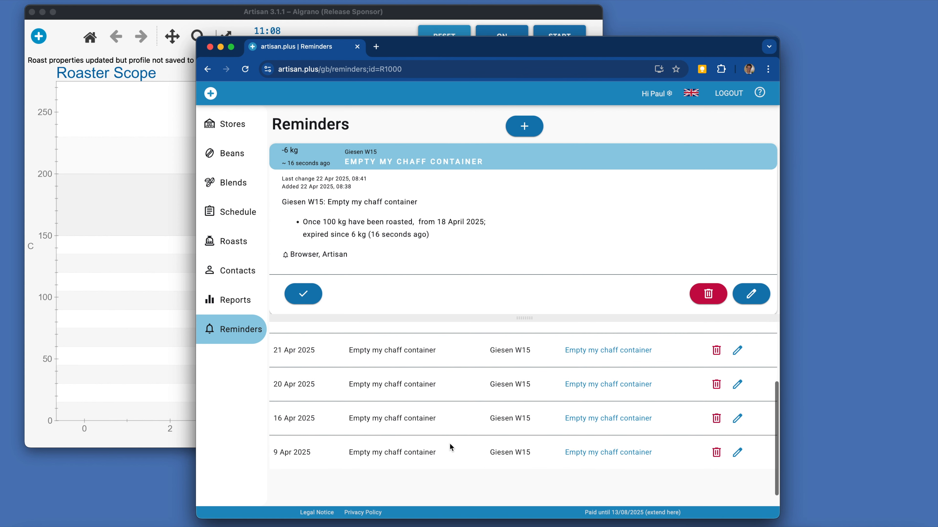
scroll(449, 443, "up", 3)
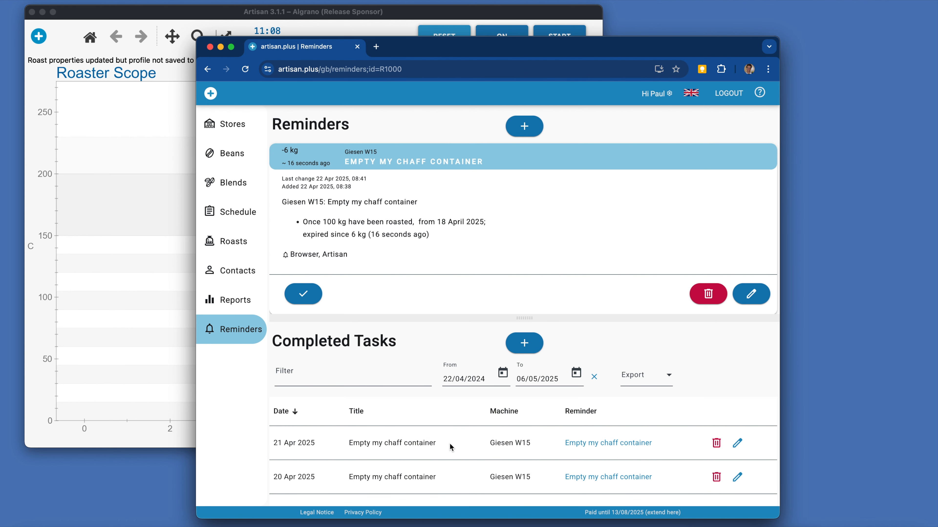
left_click(642, 376)
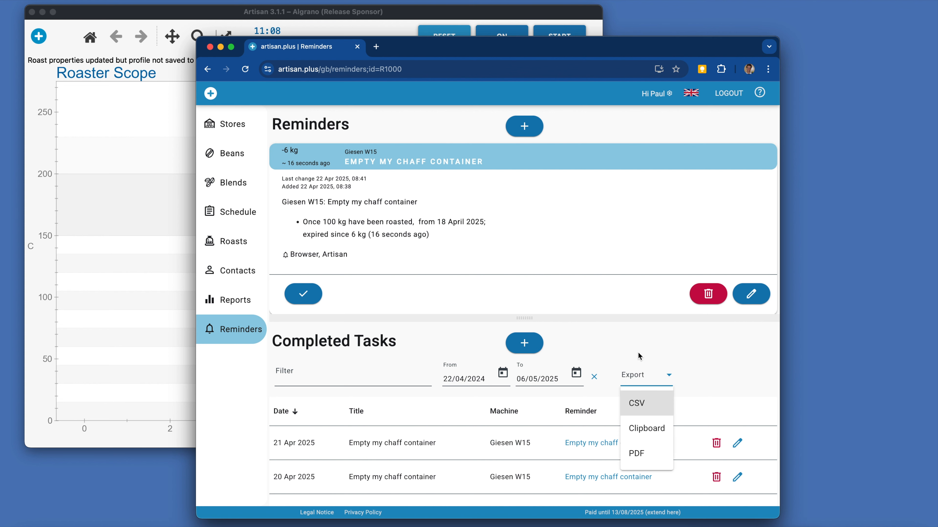
left_click(631, 343)
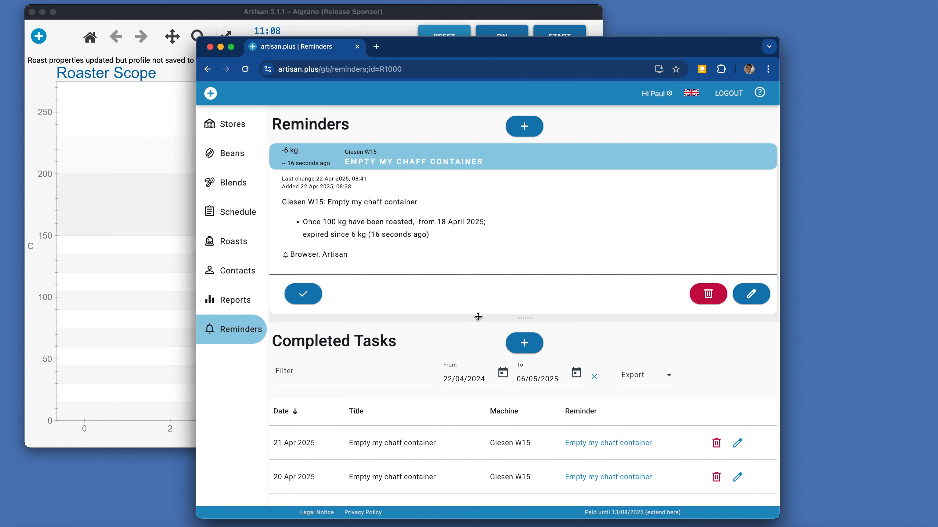
Hide the Completed Tasks list and collapse the Empty my chaff container reminder without marking it as completed
left_click_drag(477, 316, 477, 503)
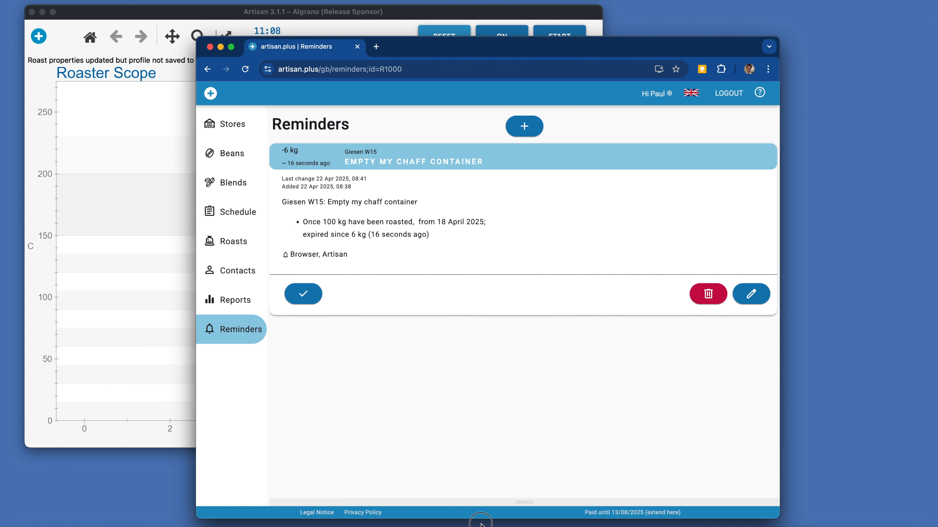
left_click(309, 299)
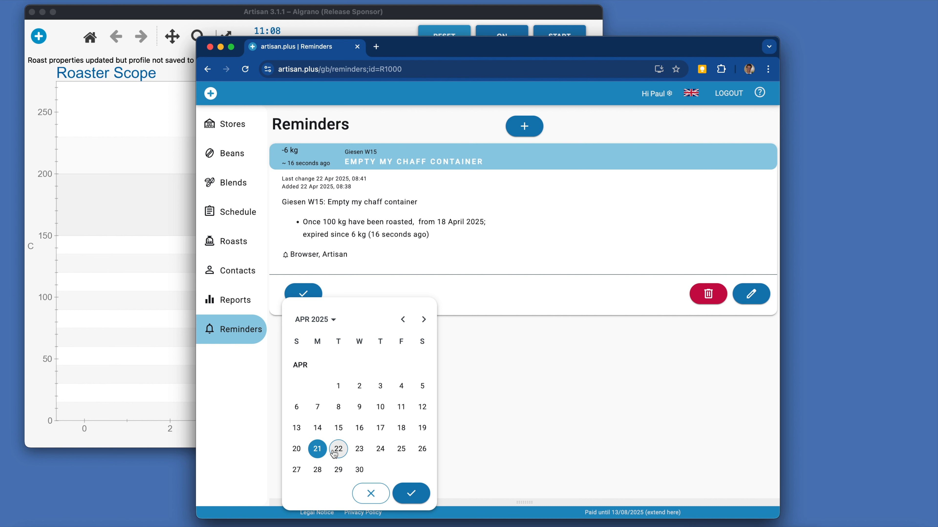
left_click(371, 494)
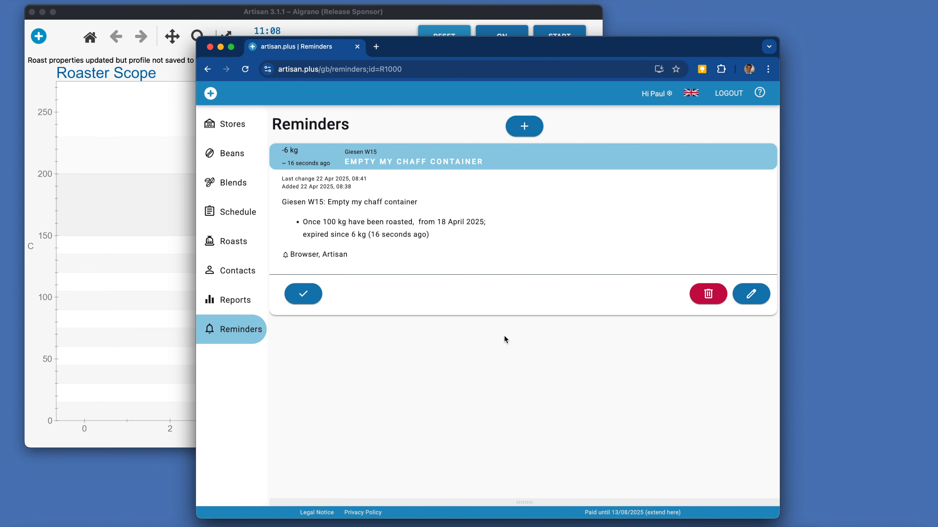
left_click(529, 161)
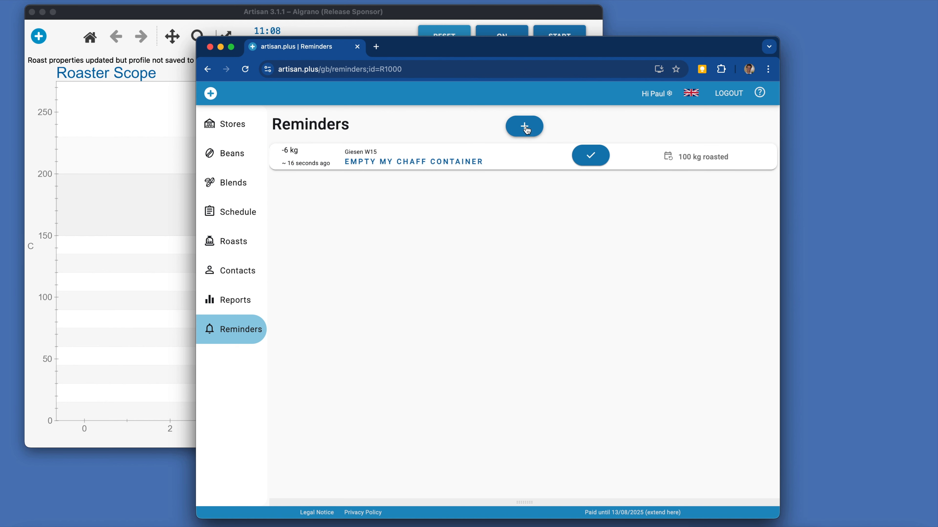
Add a new Empty chaff container reminder and try Date and Weeks as its condition type
left_click(525, 127)
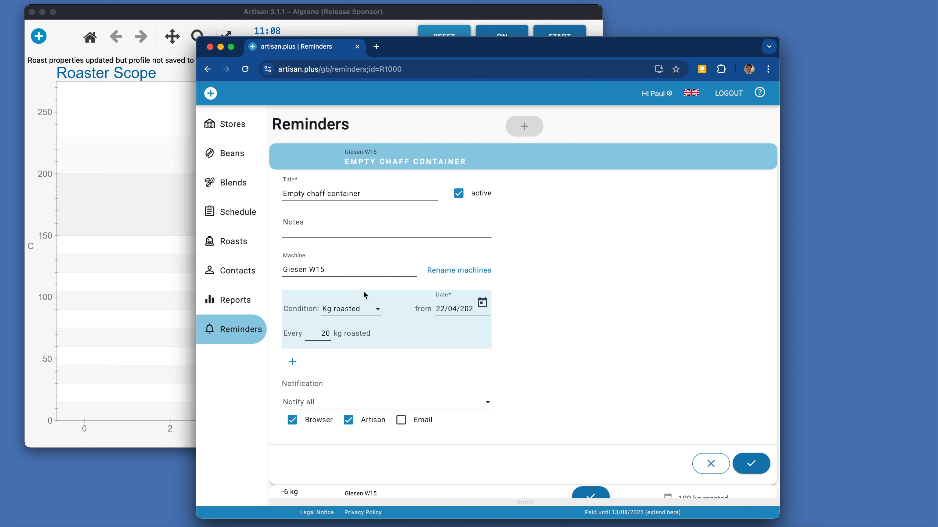
left_click(365, 308)
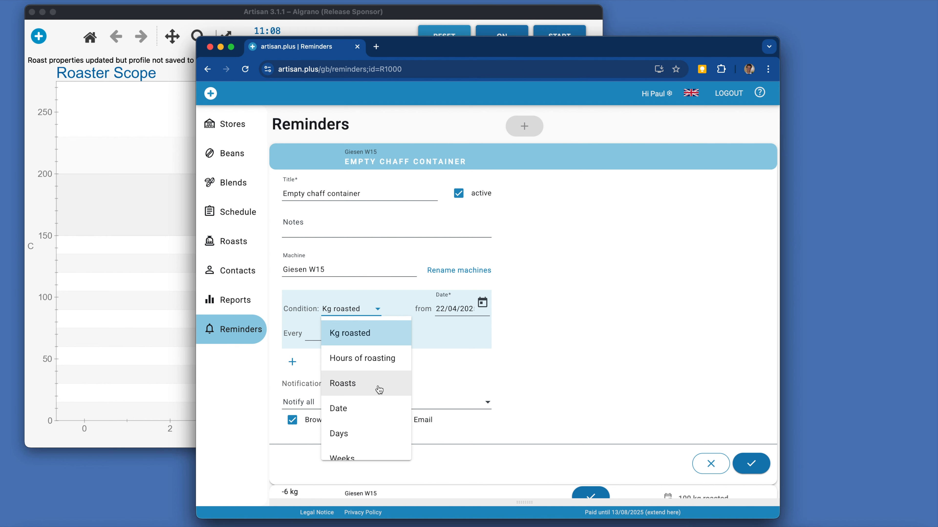
left_click(379, 409)
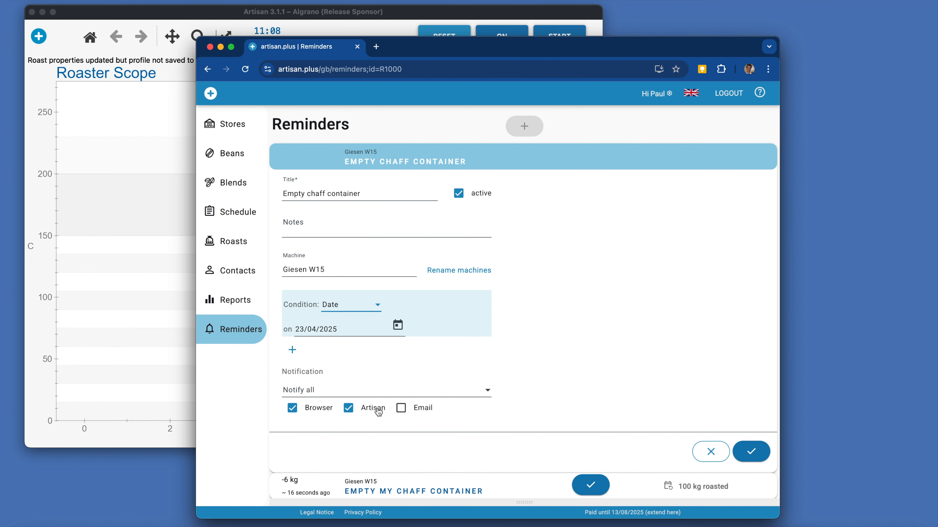
left_click(372, 308)
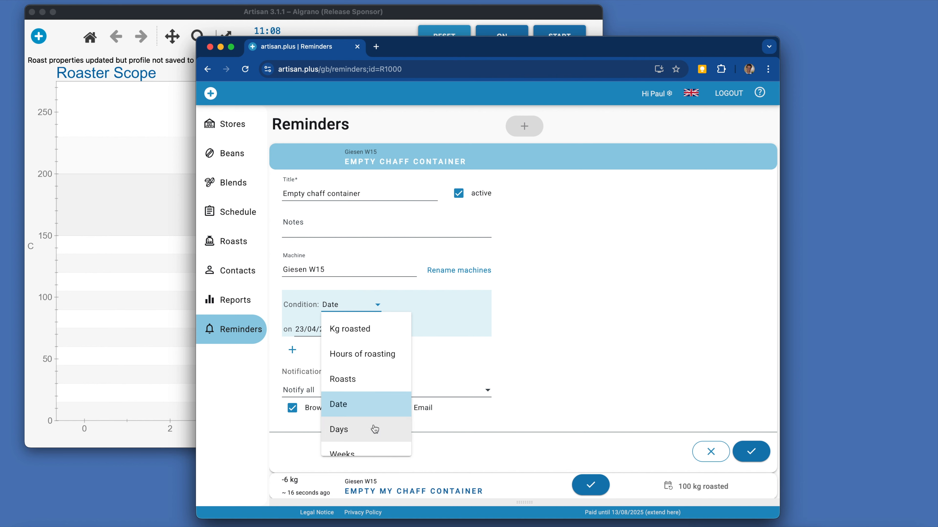
scroll(374, 407, "down", 3)
left_click(376, 384)
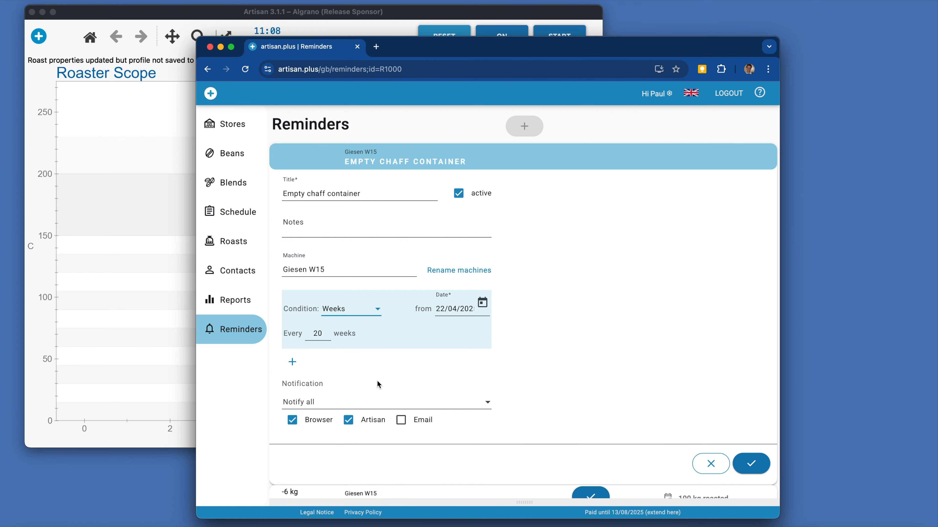
Set the new reminder's condition to Day of the week
left_click(365, 311)
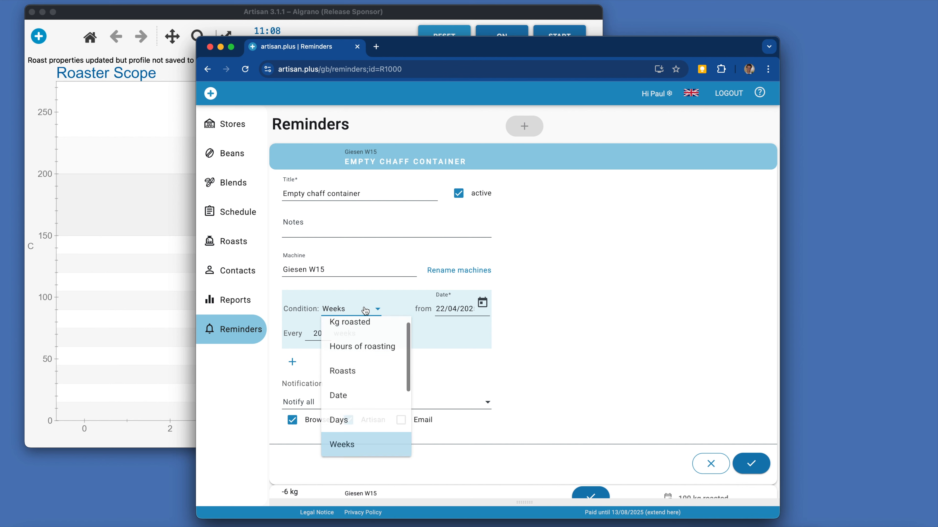
scroll(376, 406, "down", 3)
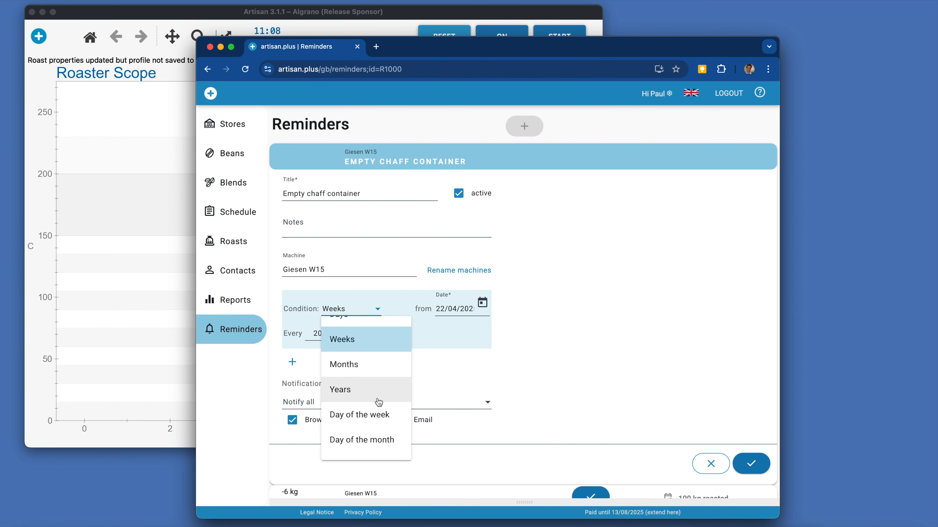
scroll(379, 396, "down", 1)
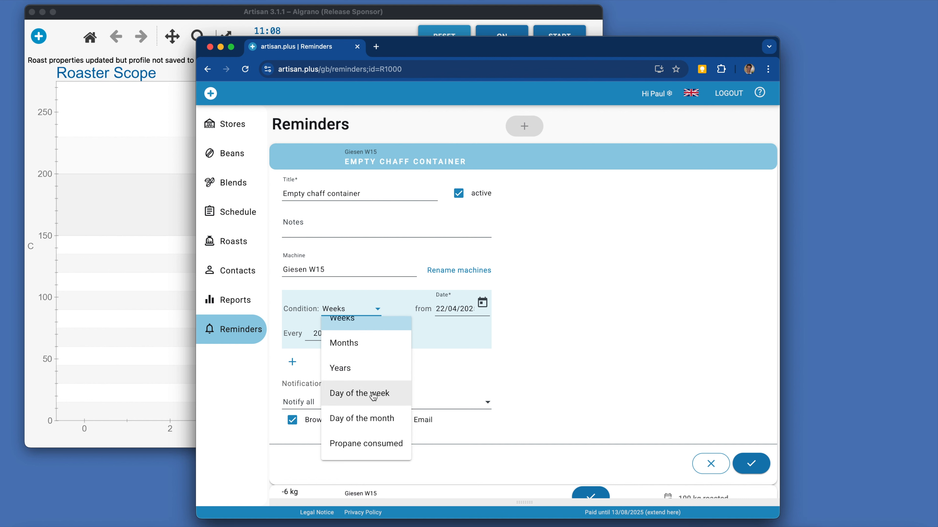
left_click(374, 394)
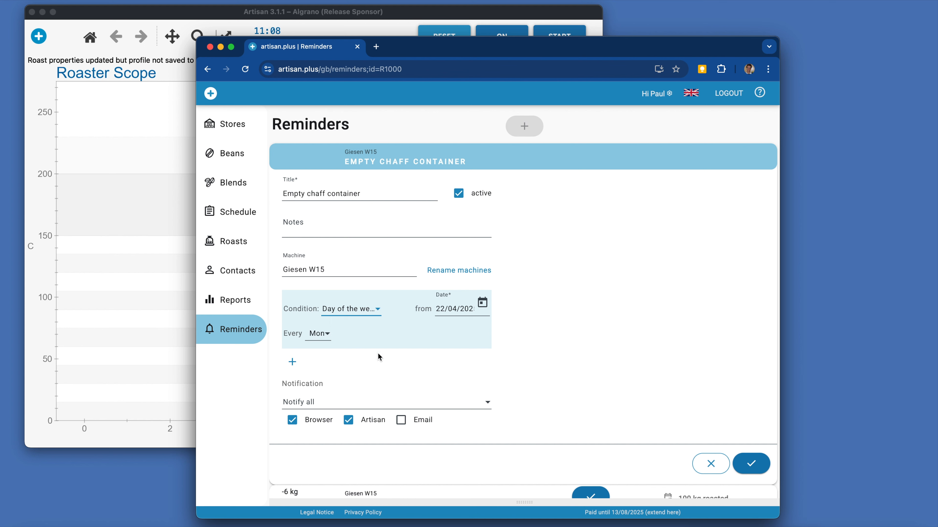
Add a second condition of type Day of the week and set it to Wednesday
left_click(294, 364)
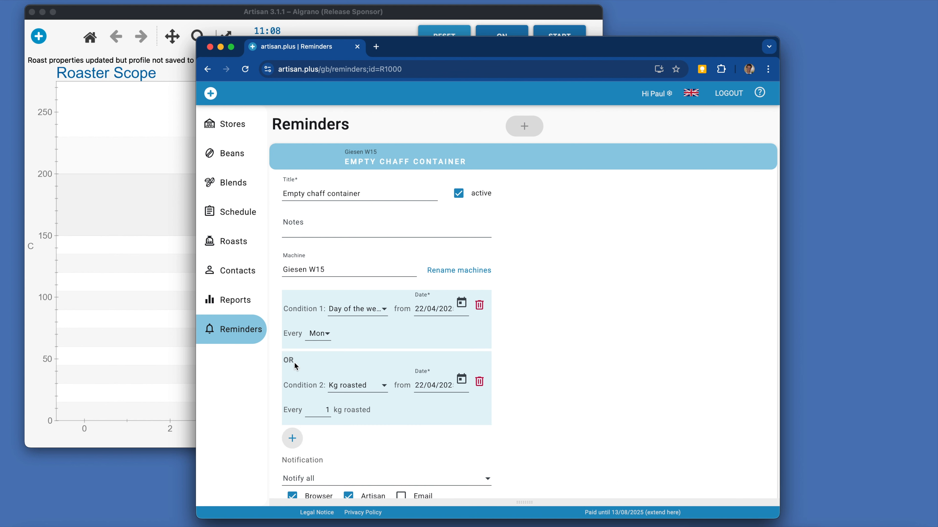
left_click(358, 387)
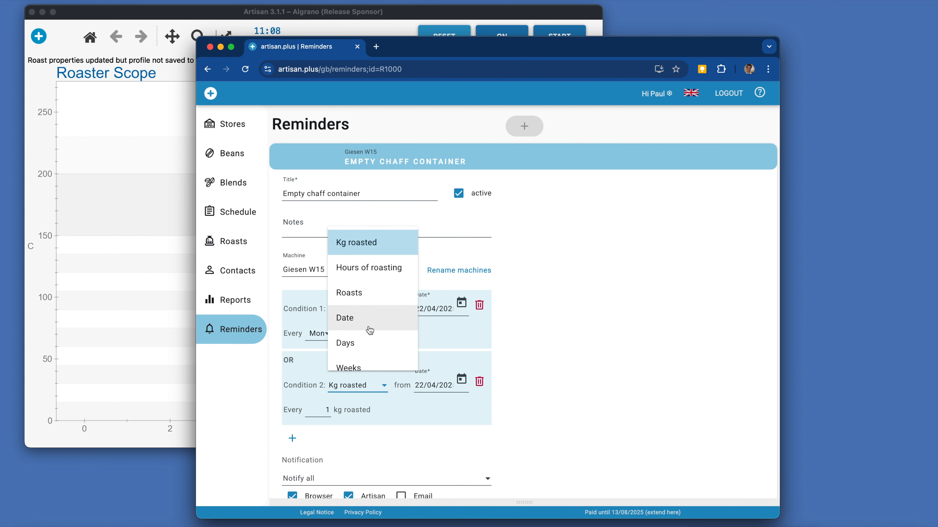
scroll(369, 329, "down", 3)
left_click(373, 303)
left_click(321, 410)
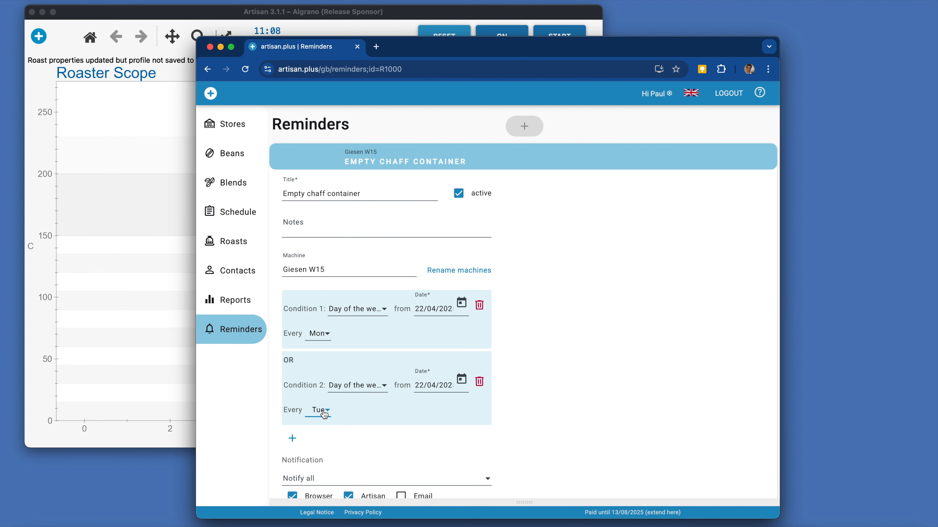
left_click(320, 317)
Change the first condition to Roasts and set it to every 20 roasts
scroll(357, 420, "down", 2)
left_click(362, 282)
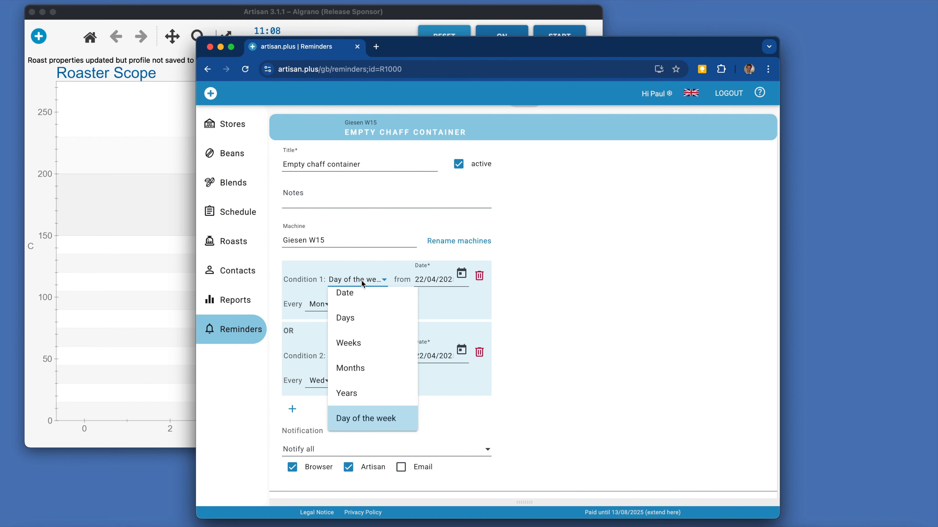
scroll(368, 351, "up", 3)
left_click(369, 352)
left_click(317, 304)
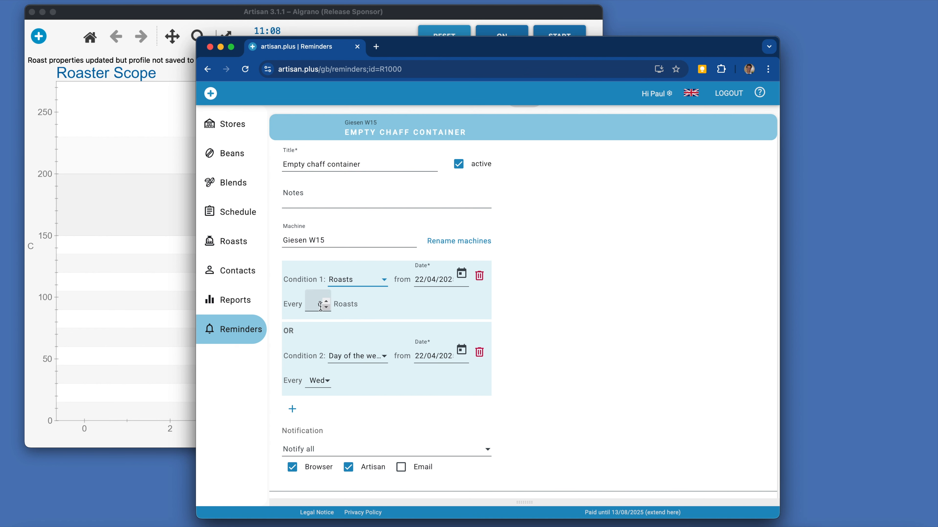
Change the second condition to Hours of roasting and set it to every 15 hours
left_click(363, 356)
scroll(368, 394, "up", 3)
left_click(368, 406)
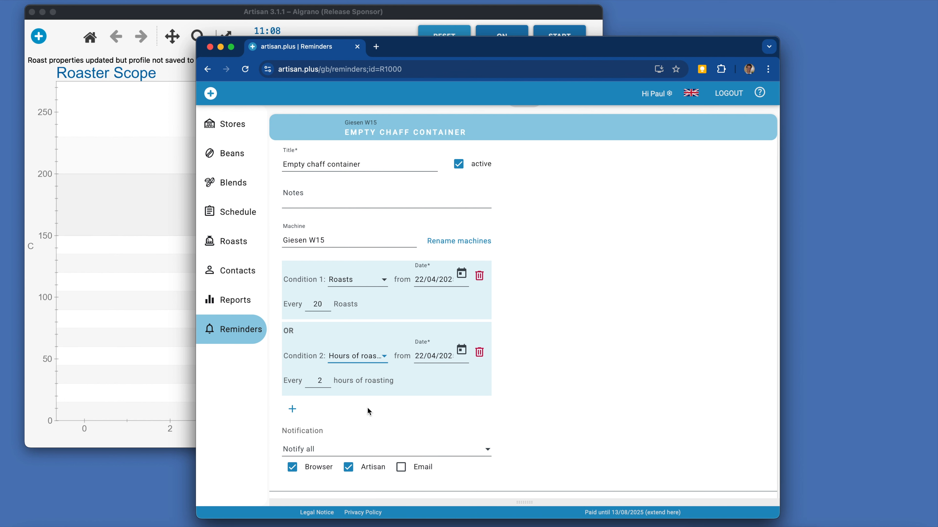
double_click(312, 381)
type("15")
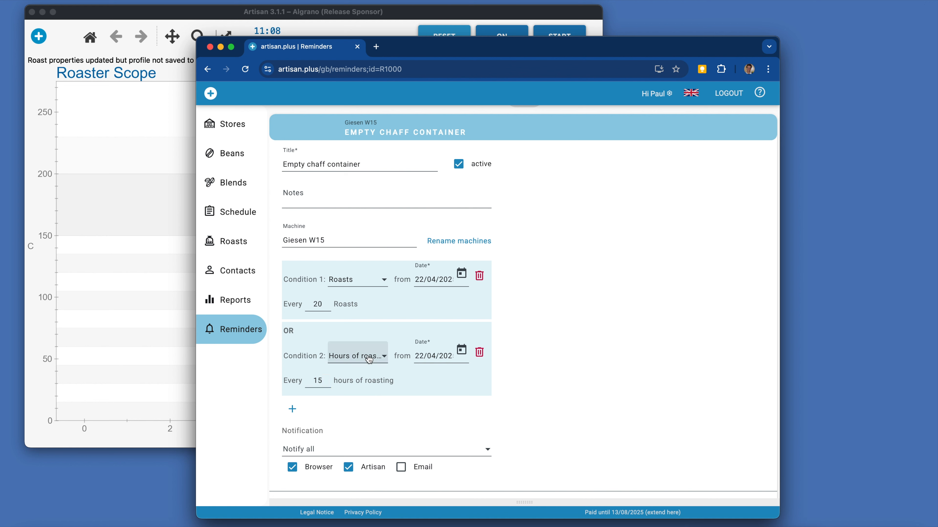
Remove the second condition and check the other condition types offered, down to Propane consumed
left_click(478, 352)
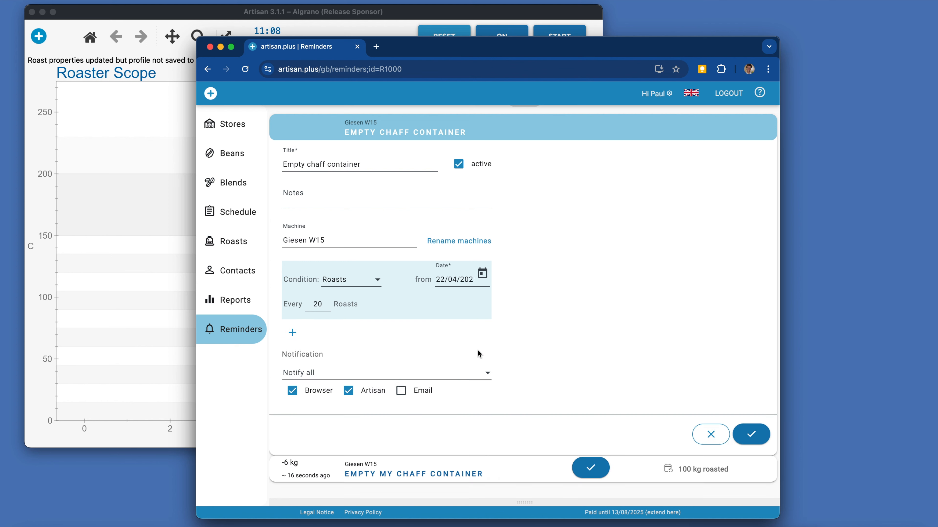
left_click(362, 284)
scroll(362, 389, "down", 3)
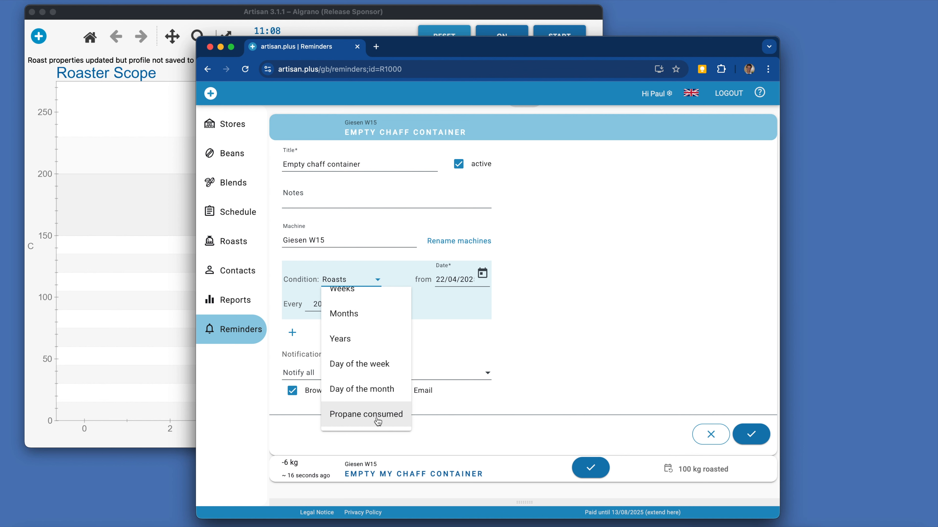
left_click(460, 321)
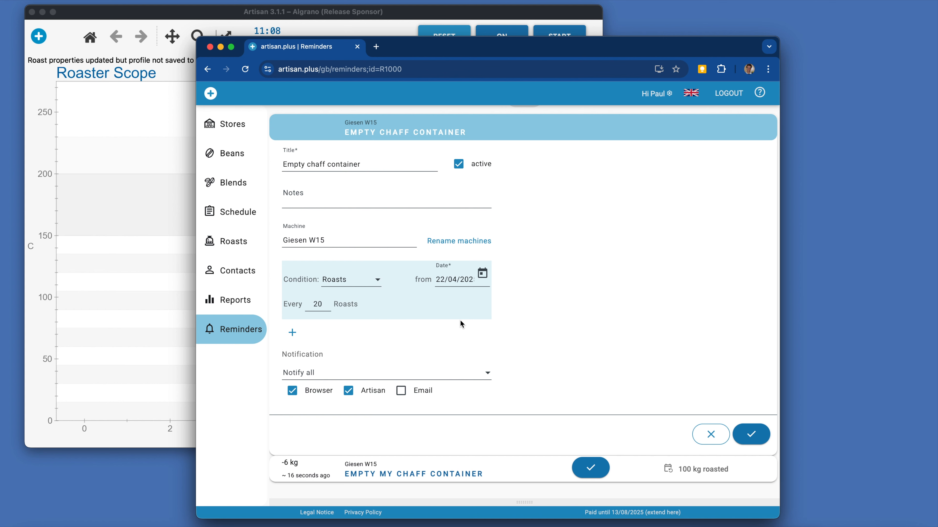
Add a second condition of type Kg roasted and set it to every 120 kg
left_click(292, 332)
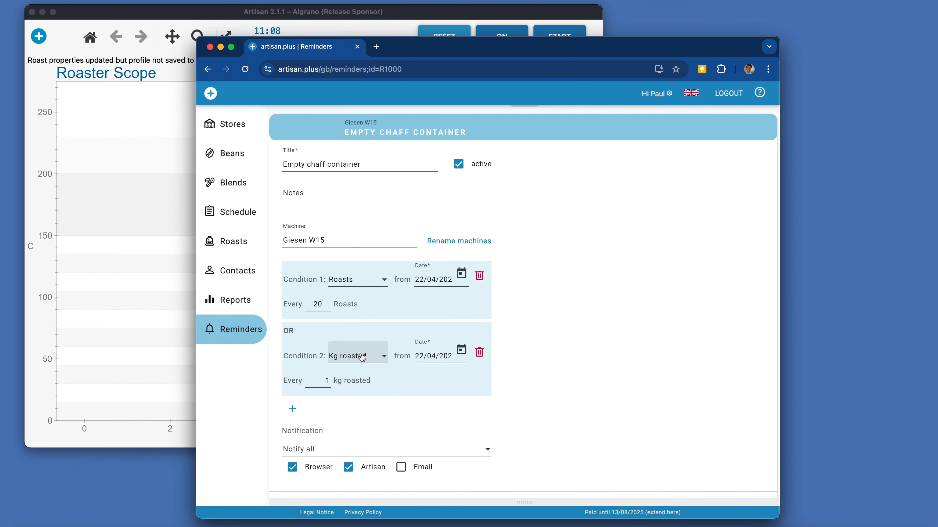
double_click(322, 383)
type("120")
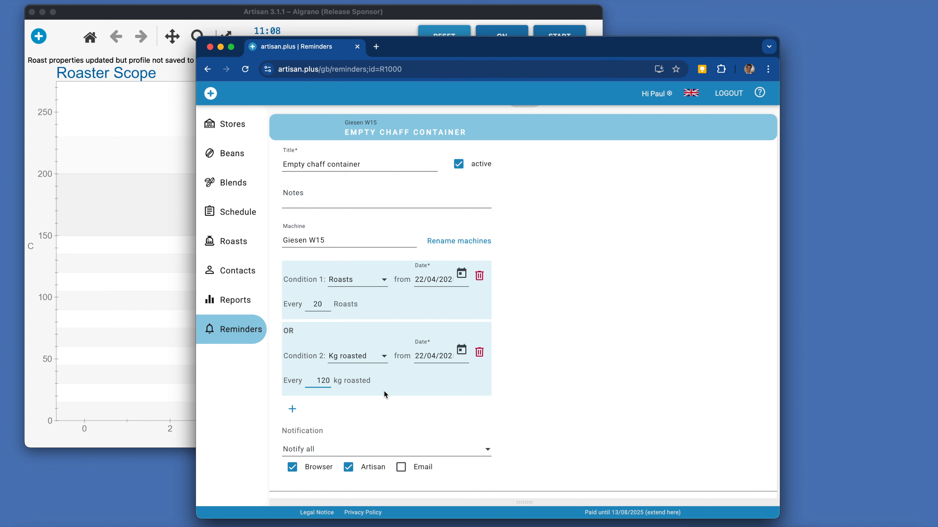
Limit the reminder's notification to the first listed user and turn off the Artisan notification, keeping only Browser
left_click(375, 449)
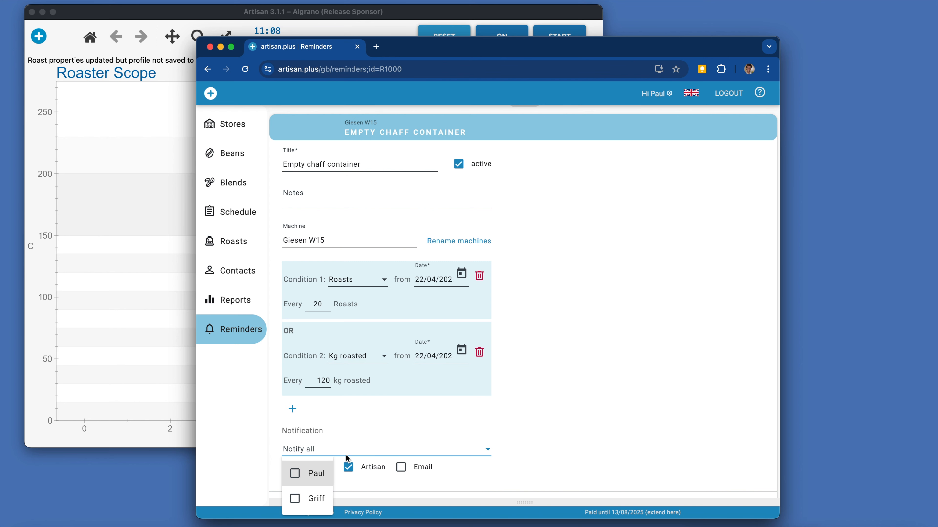
left_click(311, 477)
left_click(363, 443)
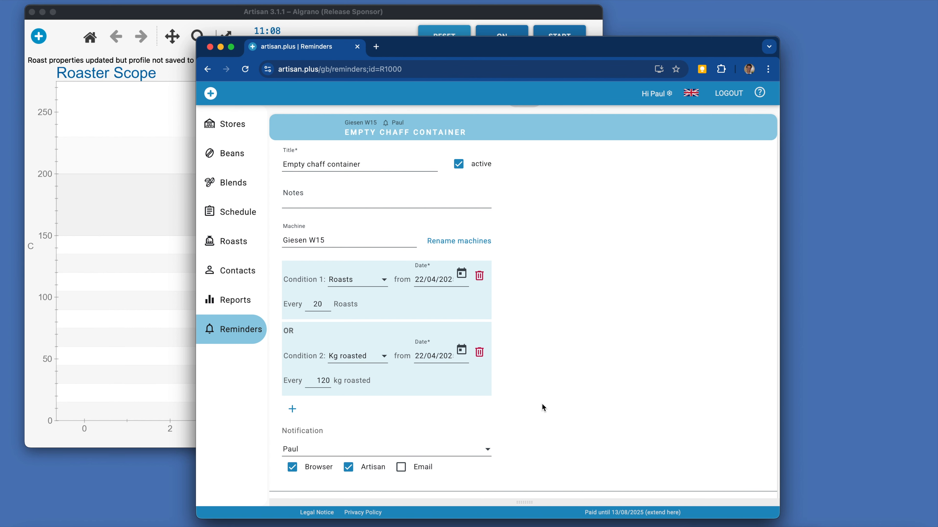
scroll(388, 438, "down", 2)
left_click(387, 436)
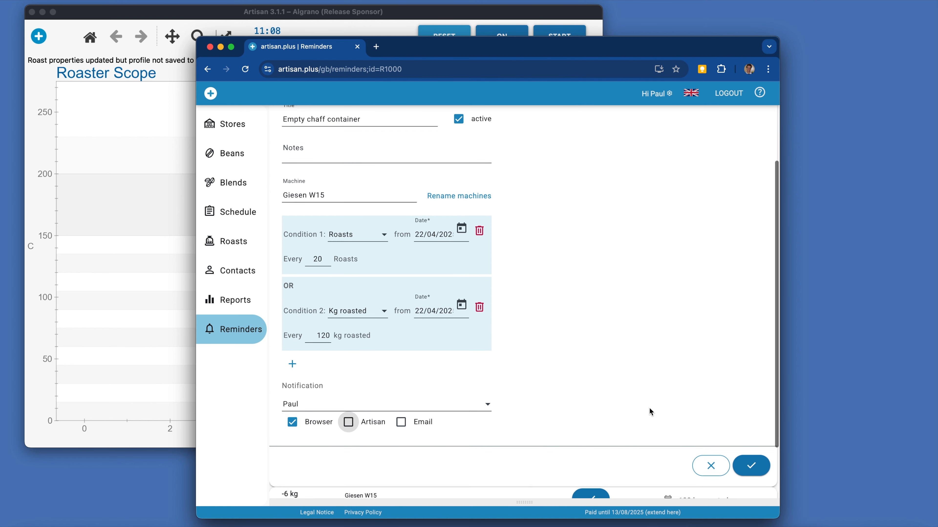
Save the new Empty chaff container reminder and collapse its details
scroll(649, 407, "down", 2)
left_click(752, 432)
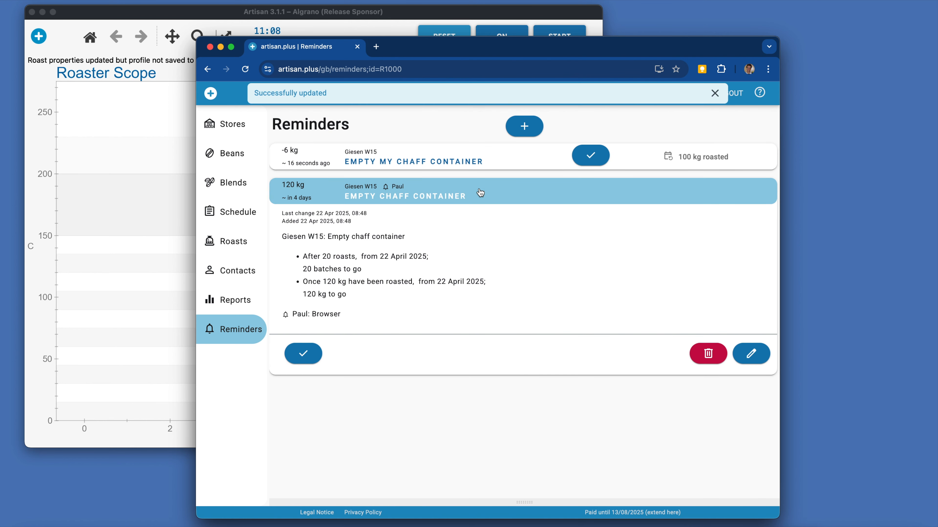
left_click(496, 191)
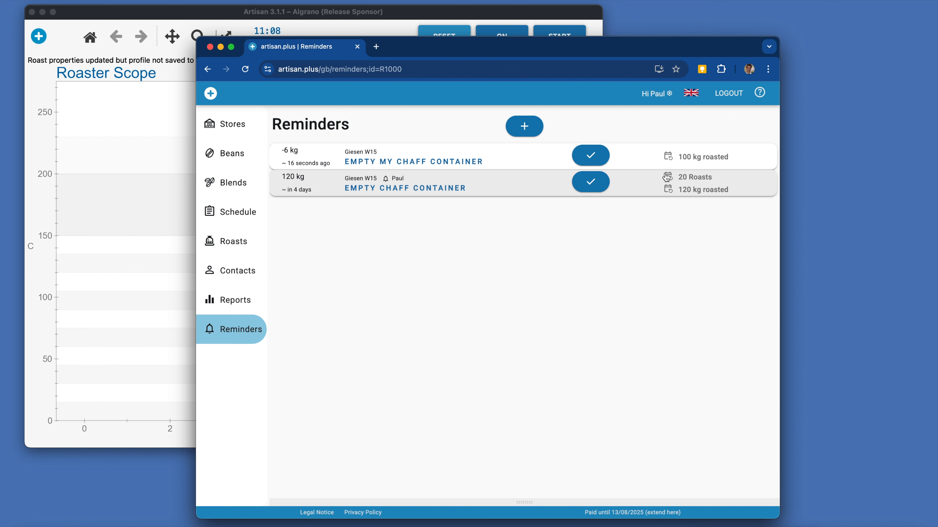